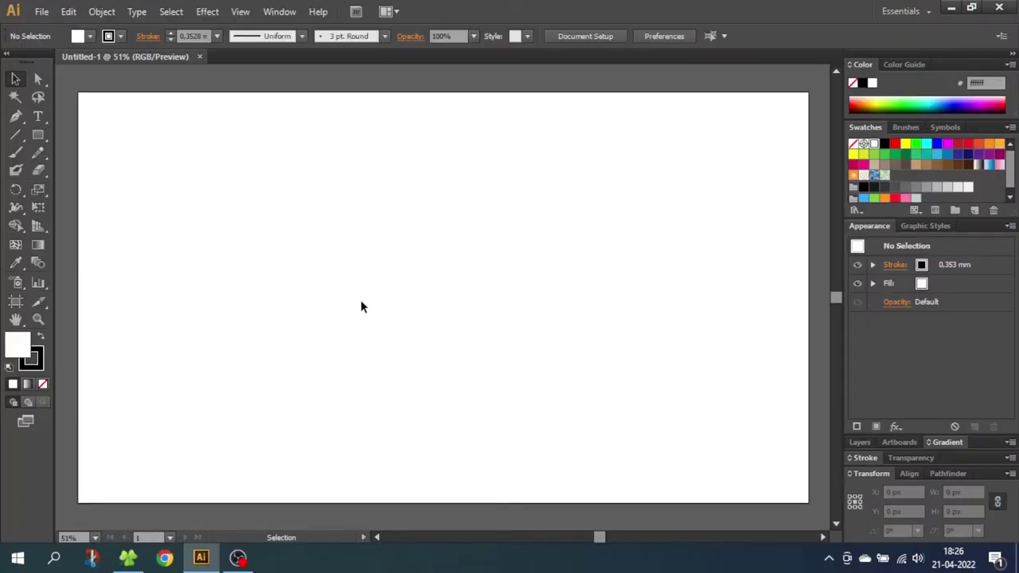
- Show the grid over the artboard and turn on Snap to Grid
click(240, 11)
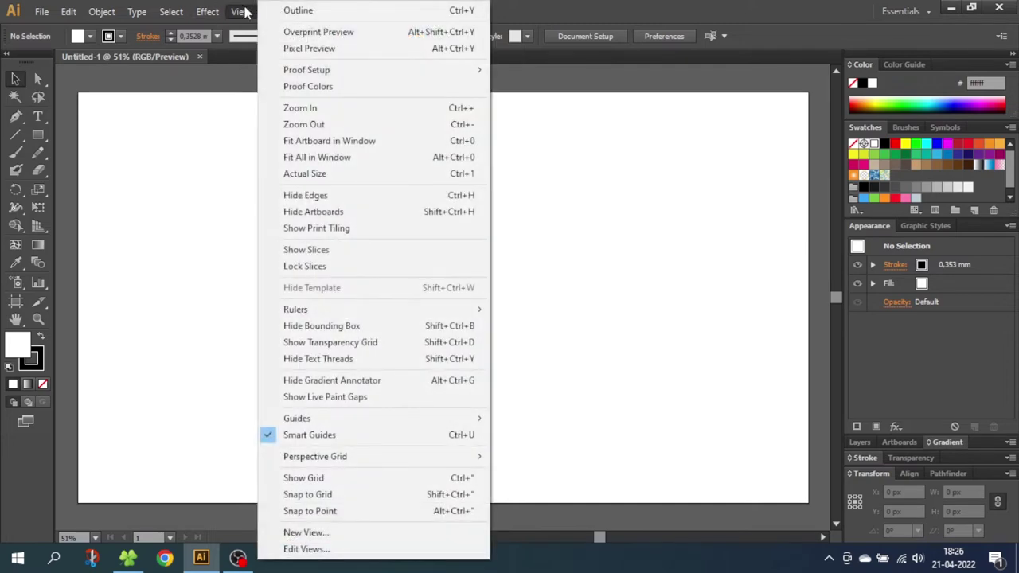
click(337, 478)
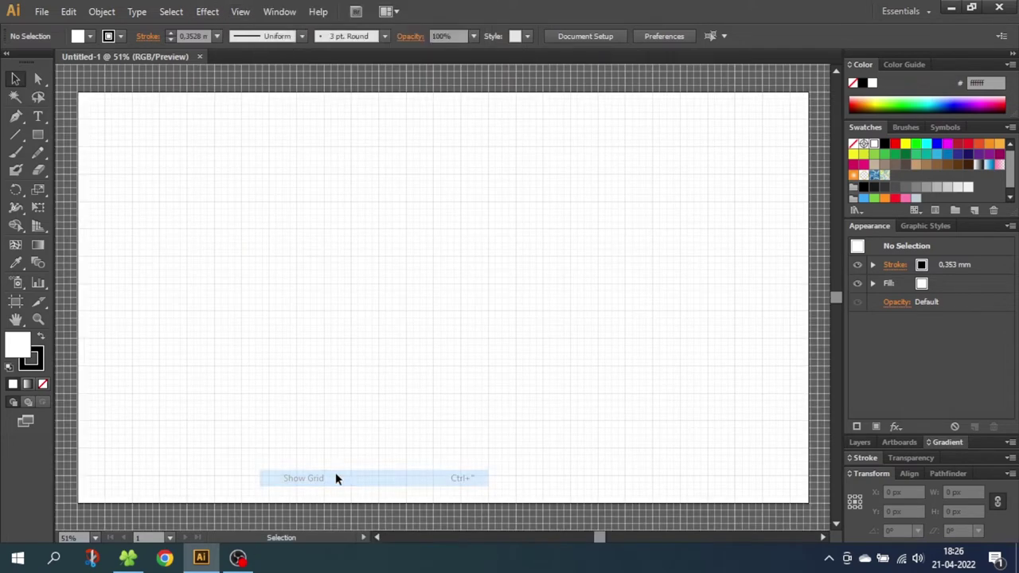
click(243, 14)
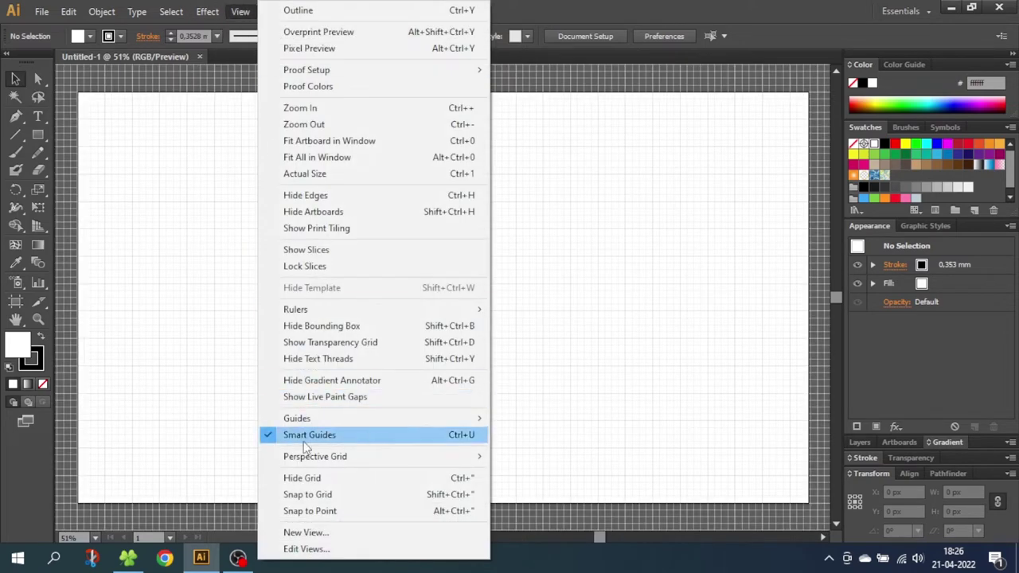
click(335, 500)
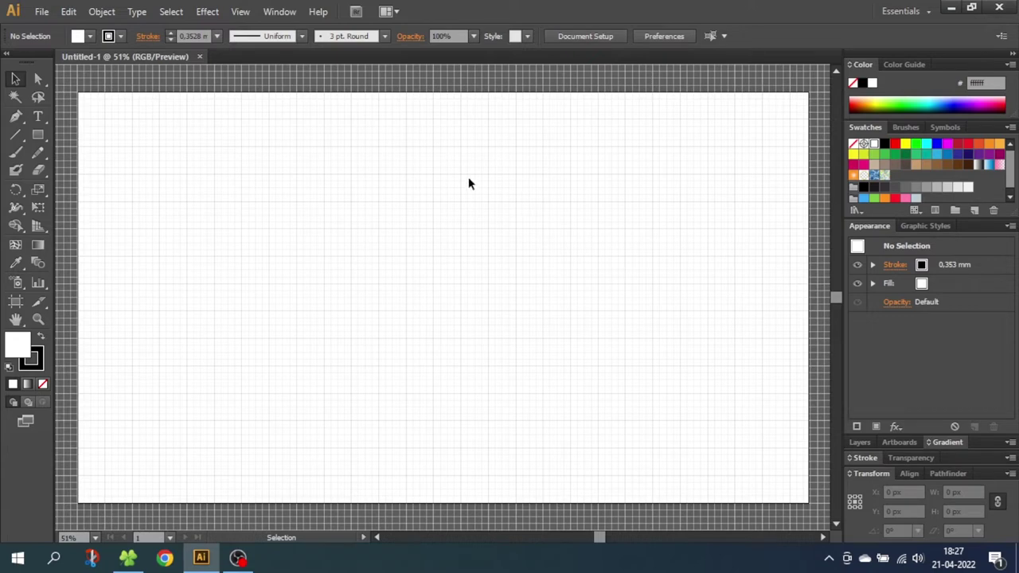
- Show the Transform panel and uncheck Align New Objects to Pixel Grid
click(283, 14)
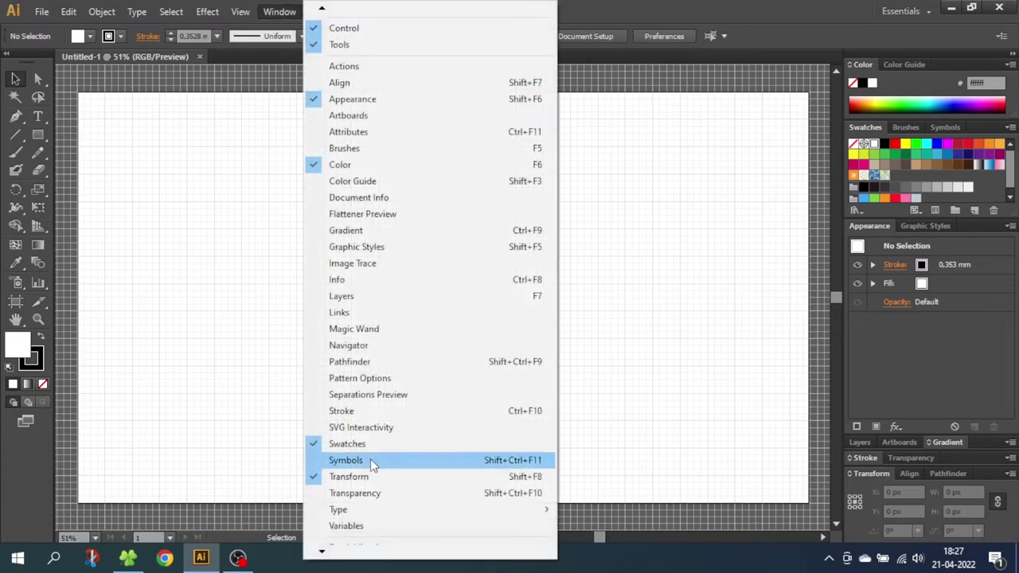
click(378, 479)
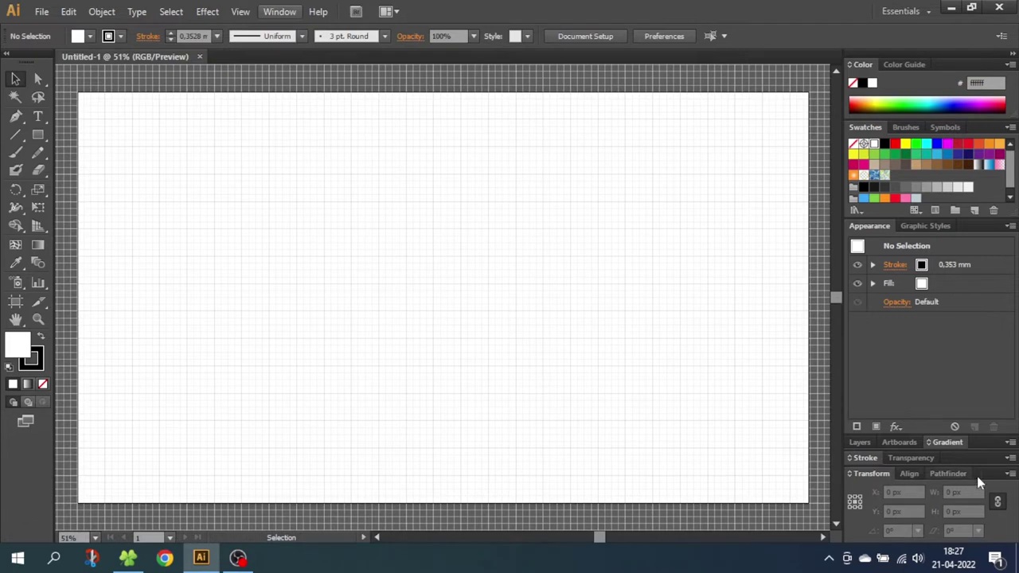
click(1011, 474)
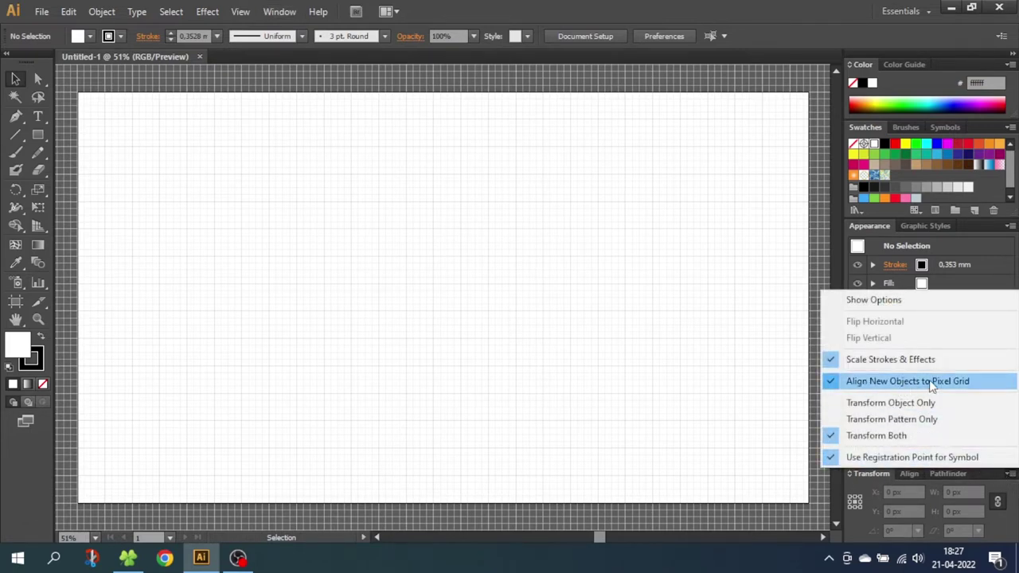
click(909, 383)
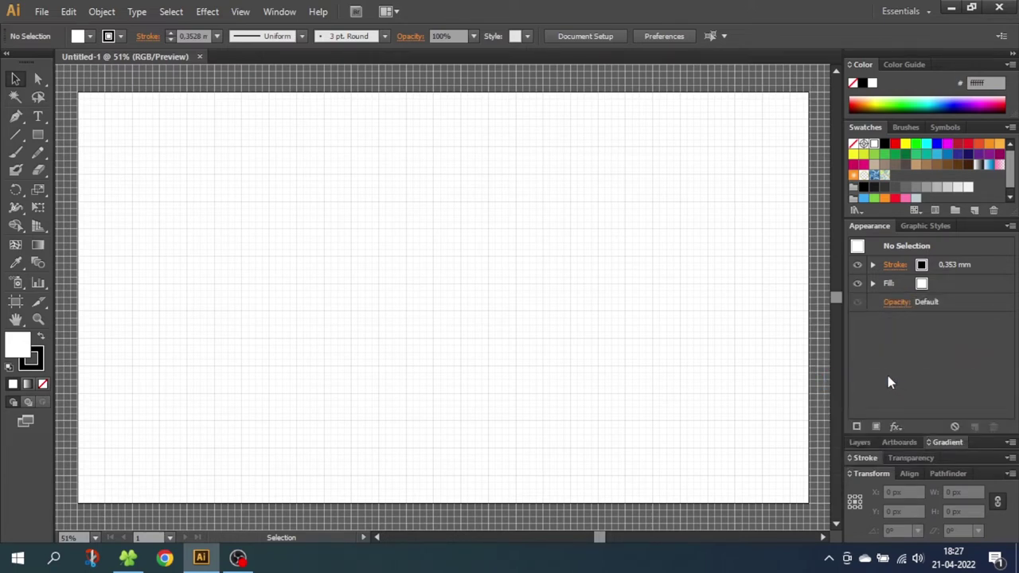
click(37, 318)
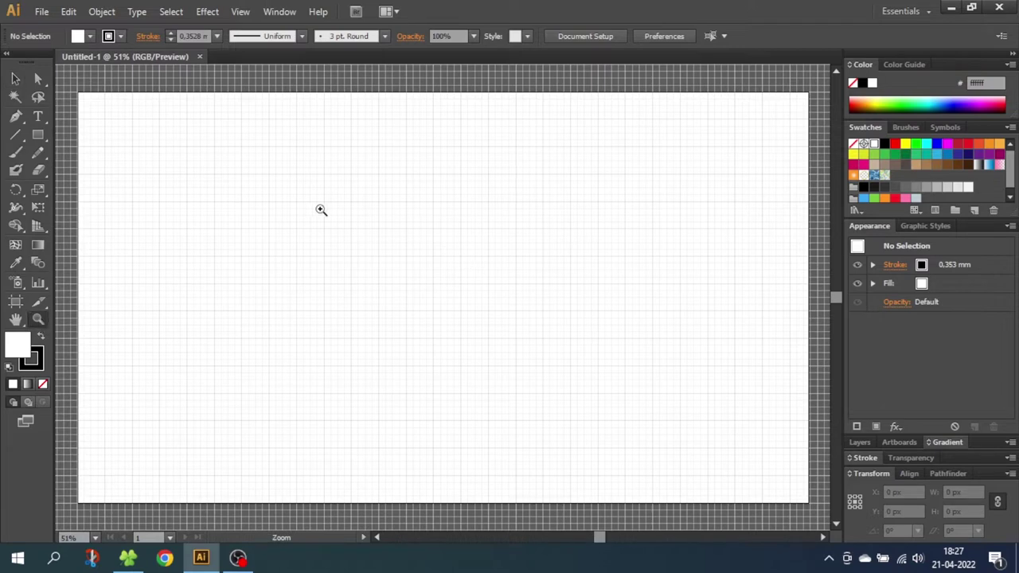
- Zoom into the artboard and draw a 432 × 432 px circle with the Ellipse tool
drag(266, 165, 621, 415)
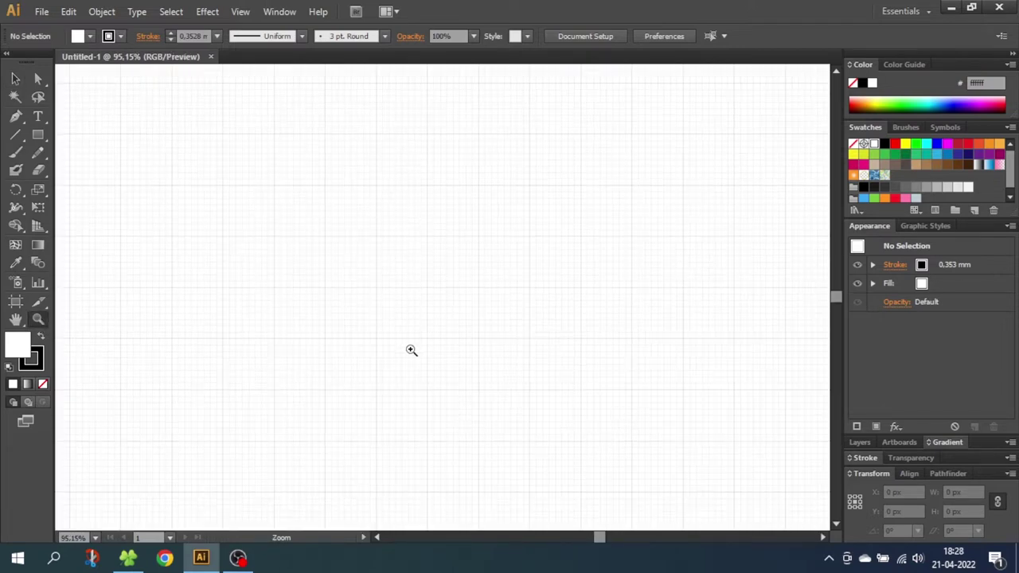
drag(37, 135, 93, 165)
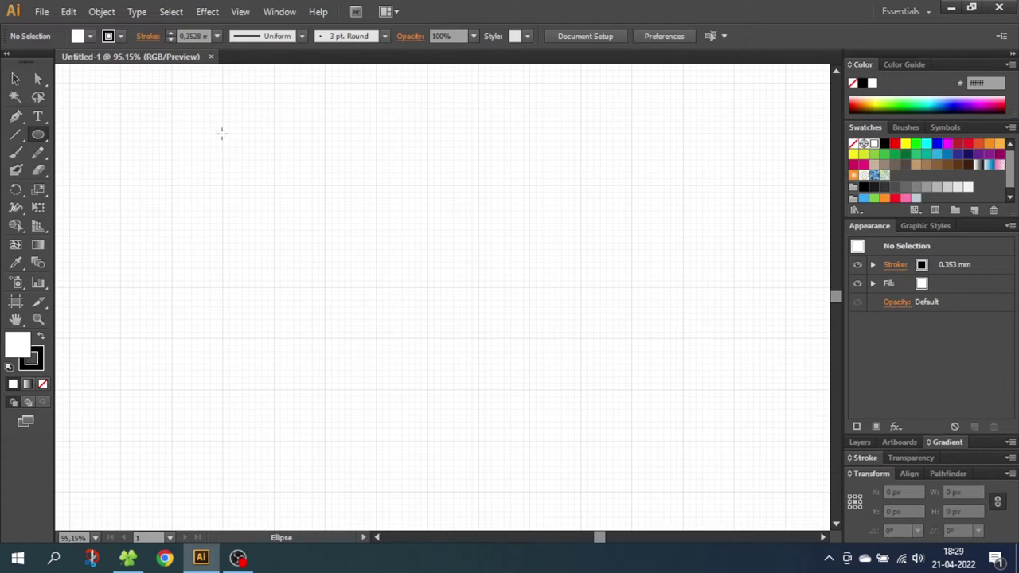
drag(222, 133, 529, 440)
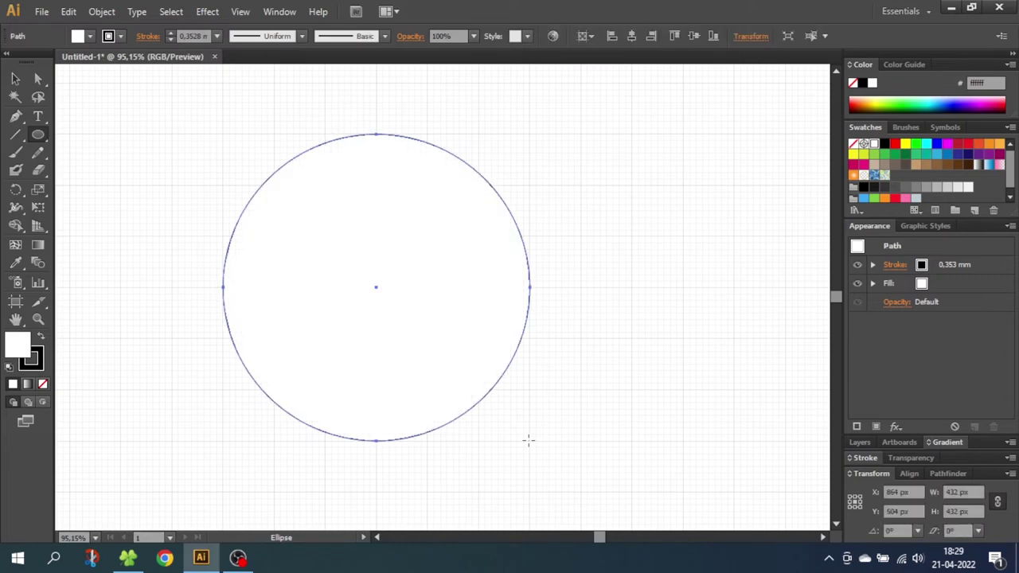
- Remove the circle's fill and draw a vertical line from its centre to just past its top
click(44, 385)
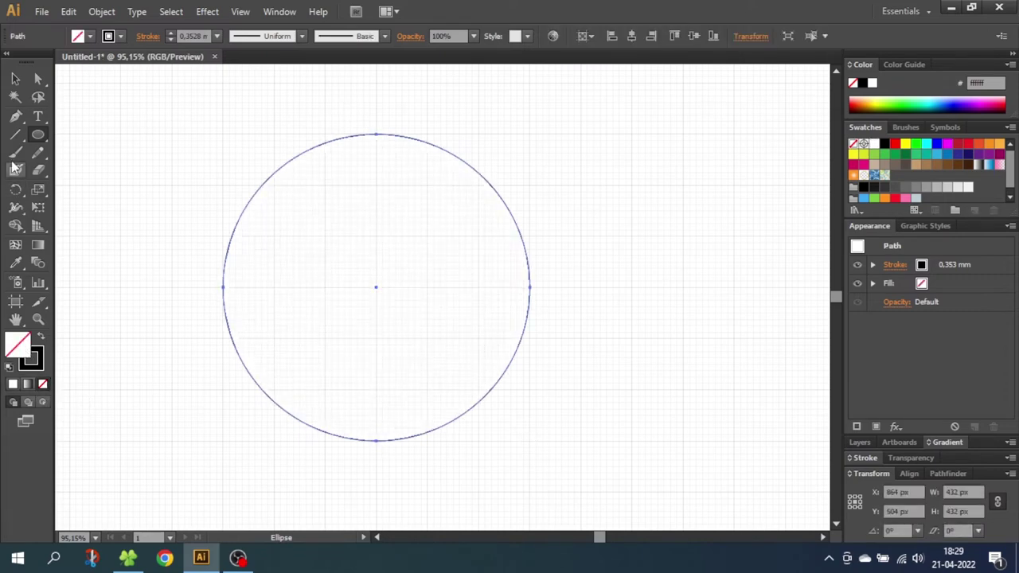
click(15, 137)
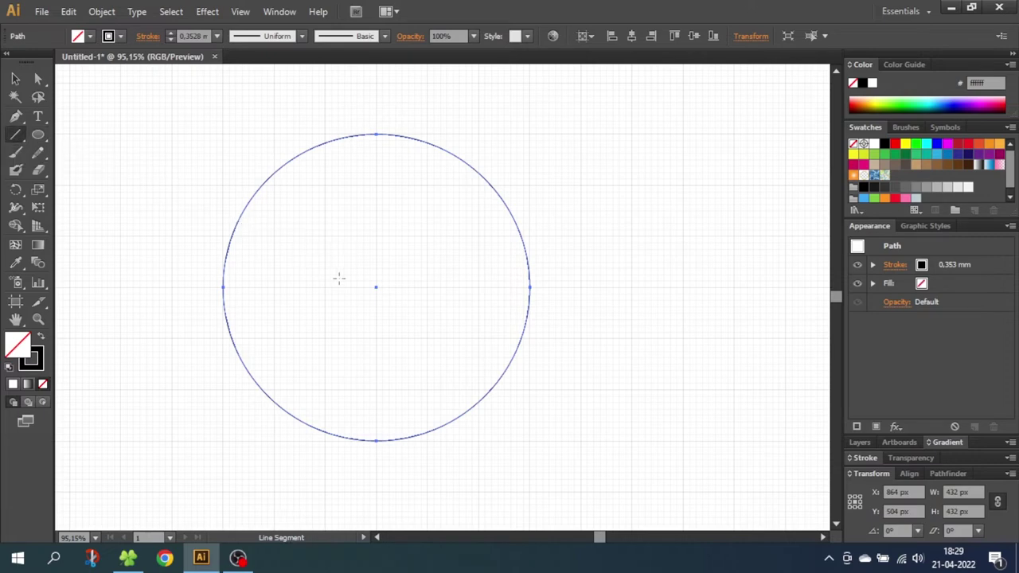
drag(376, 284, 376, 119)
drag(376, 112, 376, 115)
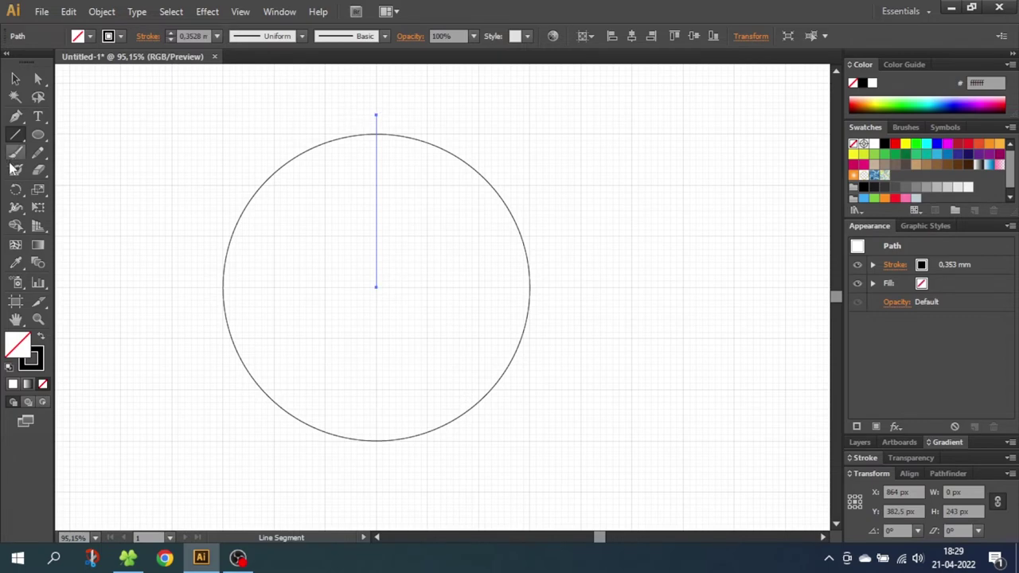
- Make a copy of the line rotated 60° around its base
click(15, 190)
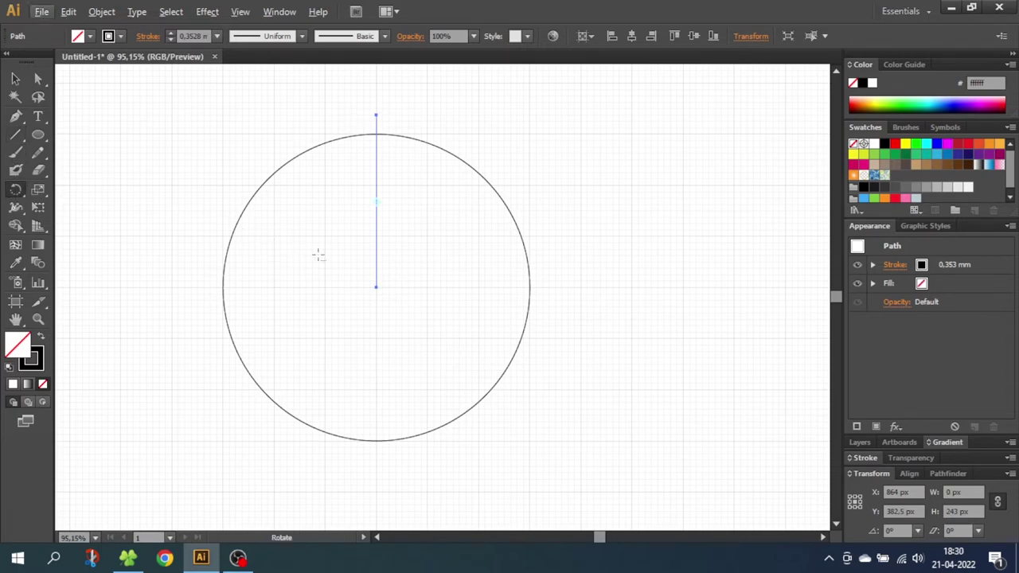
key(alt)
alt+click(377, 288)
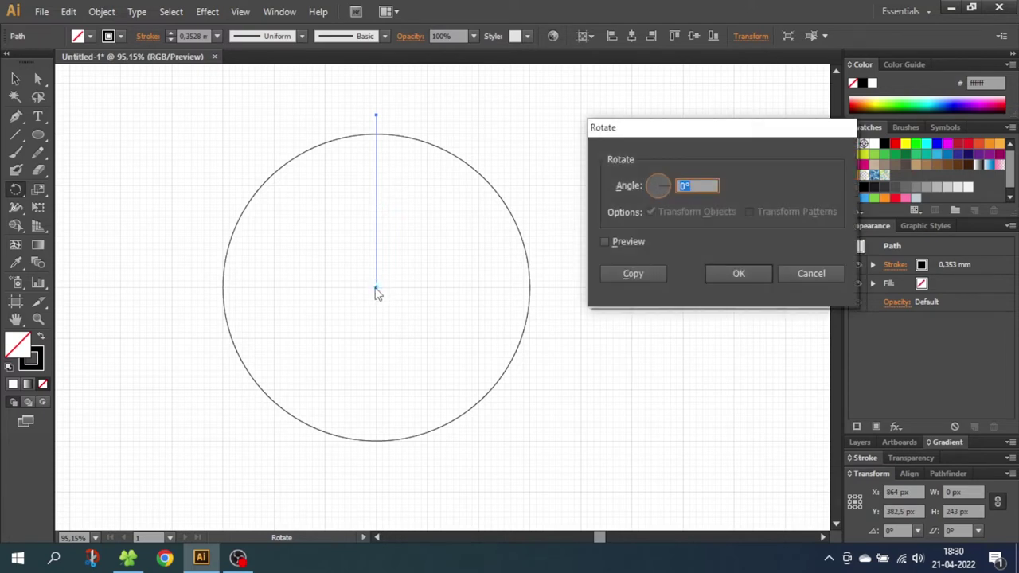
text(60)
click(619, 273)
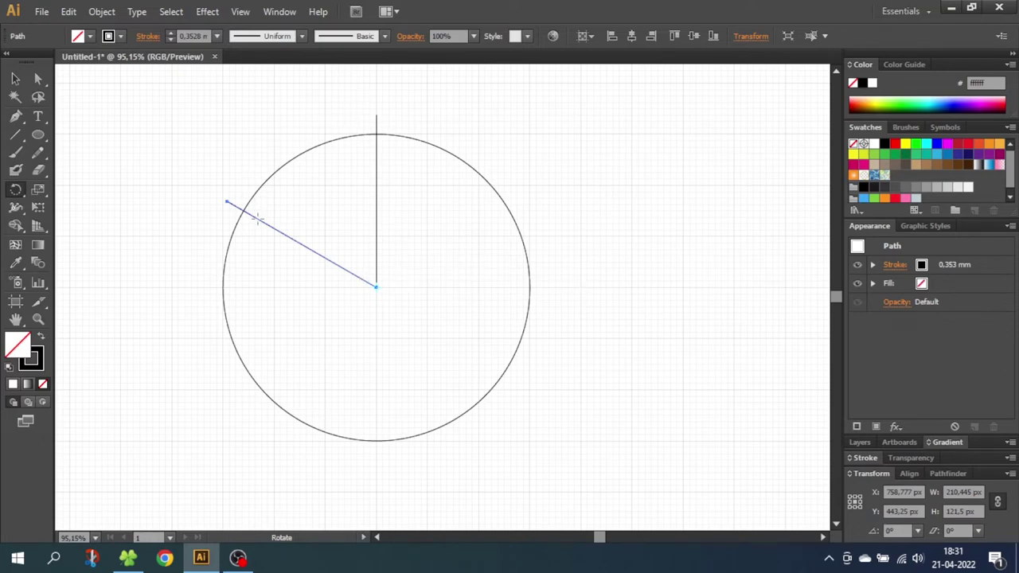
- Select the circle and both lines, then split out the wedge between the lines with Shape Builder
click(15, 79)
drag(200, 162, 531, 376)
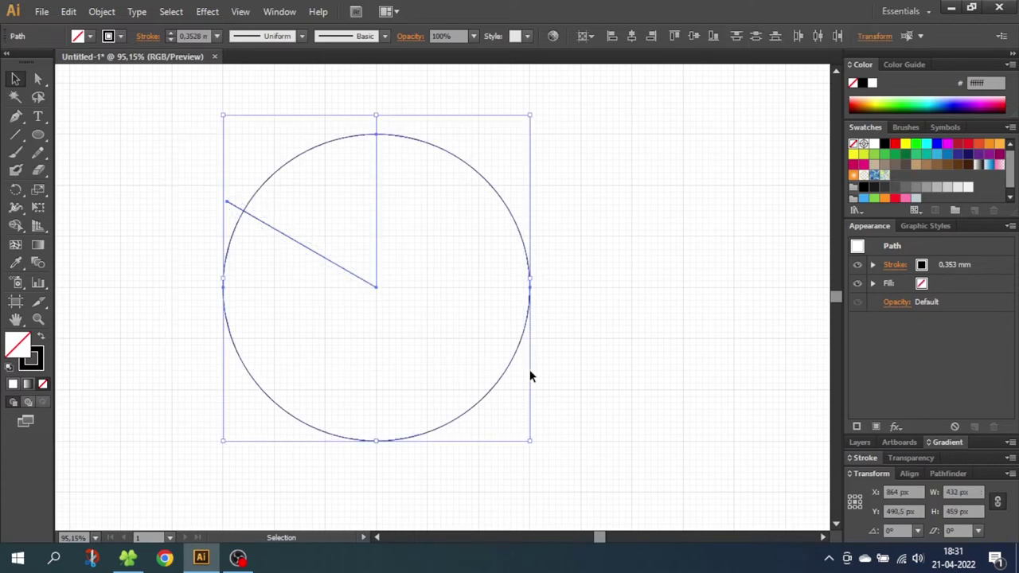
click(16, 225)
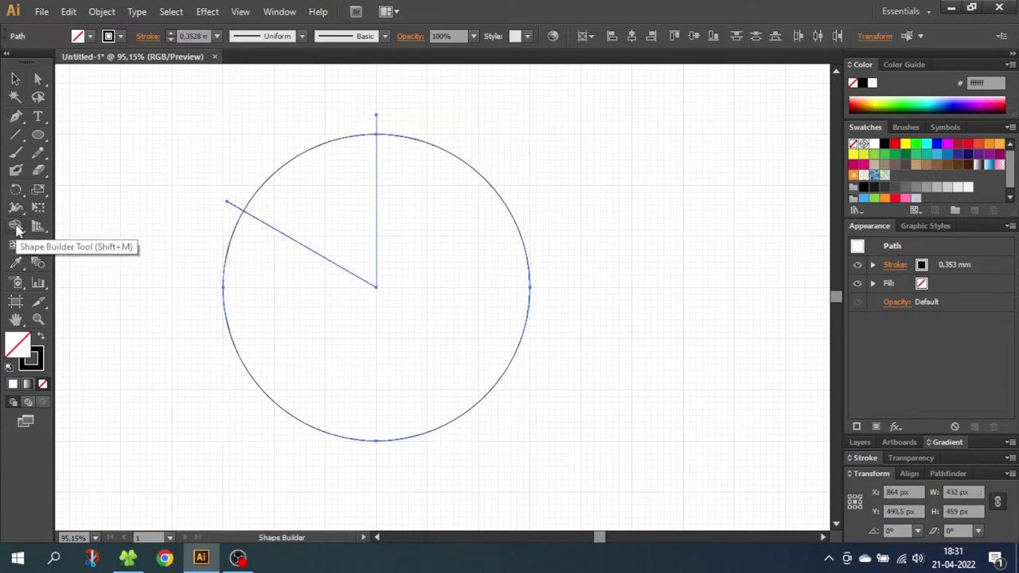
click(332, 199)
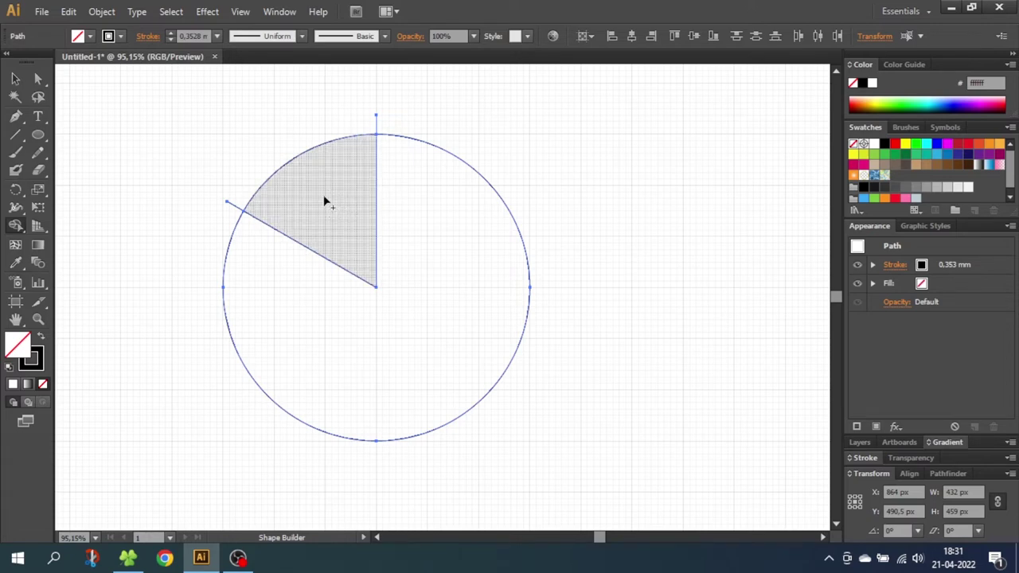
- Delete the leftover circle and line stub, then make the wedge solid black with no outline
click(15, 78)
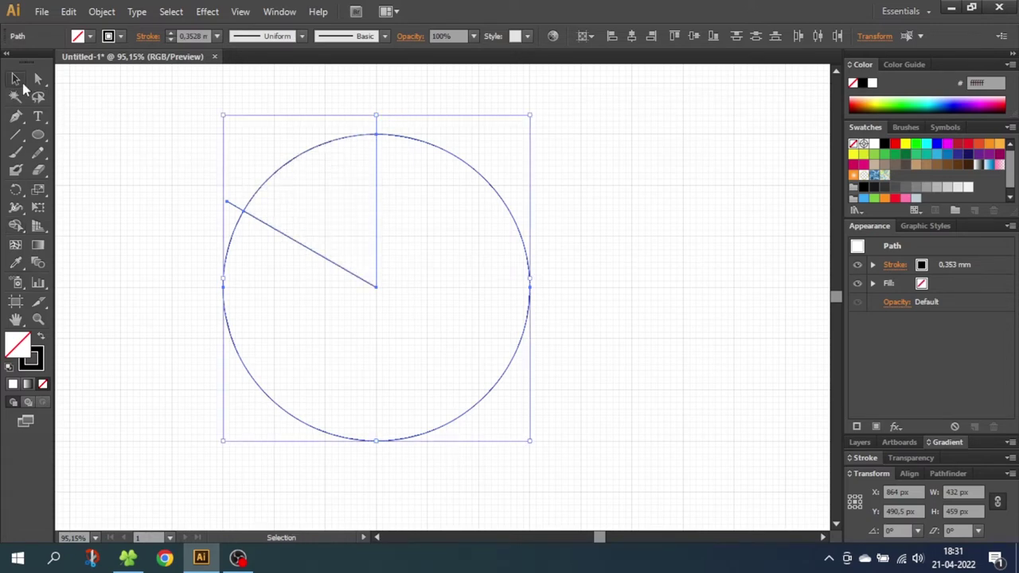
drag(228, 226, 237, 261)
key(Delete)
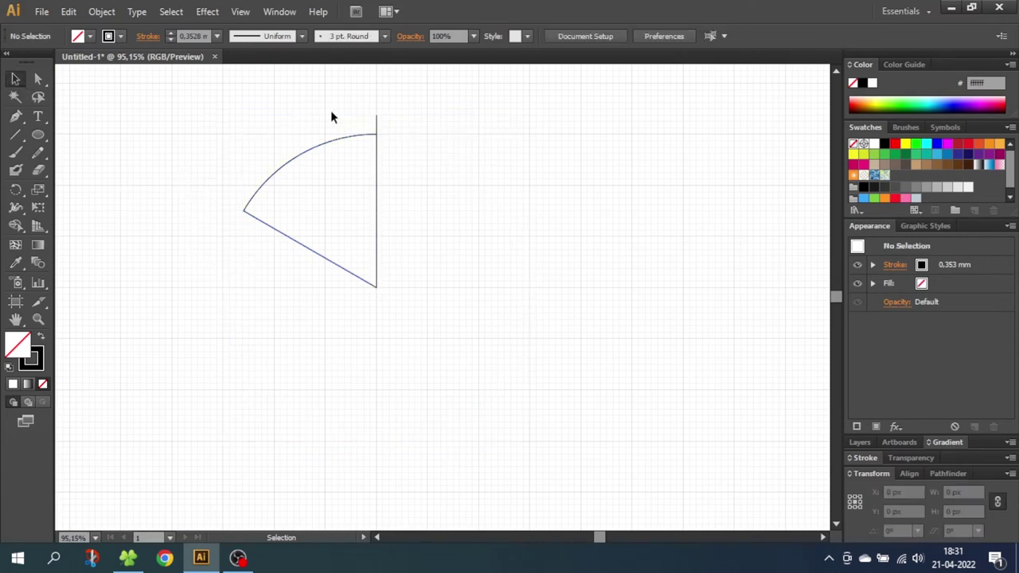
drag(404, 121, 403, 119)
key(Delete)
drag(367, 148, 268, 278)
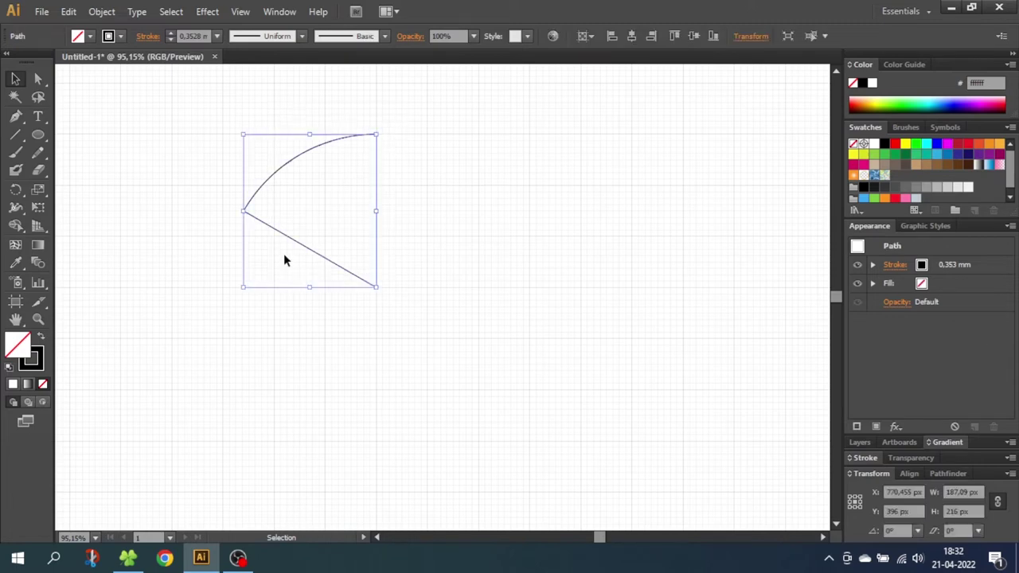
click(43, 340)
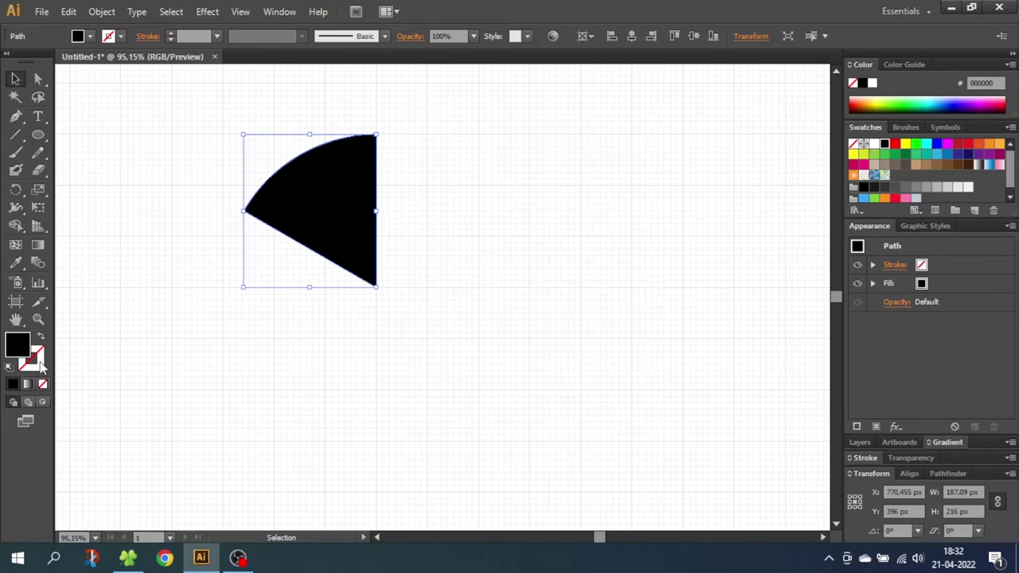
- Draw a small 72 px circle right of the wedge and paste a copy in back
click(36, 138)
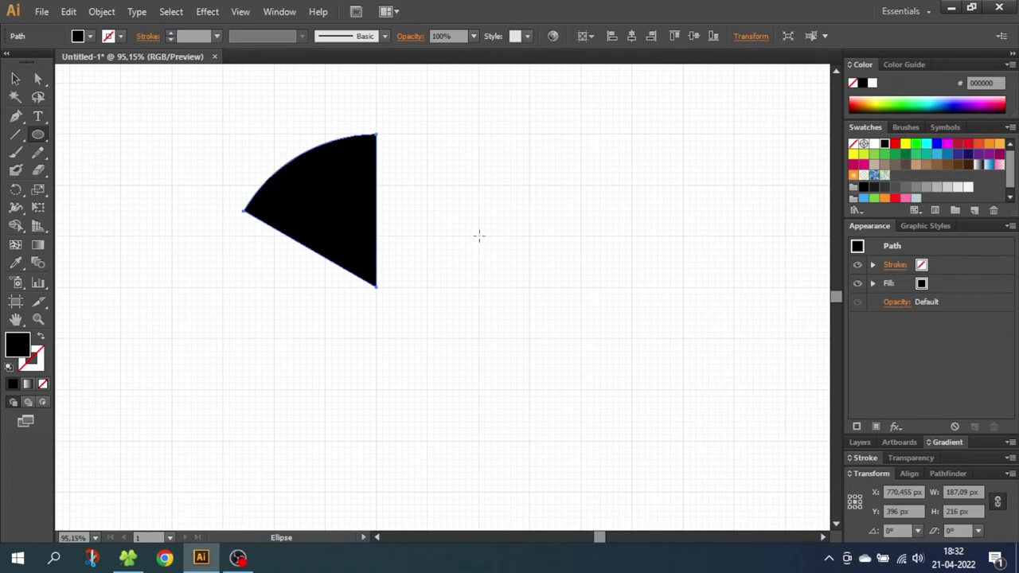
drag(478, 235, 524, 288)
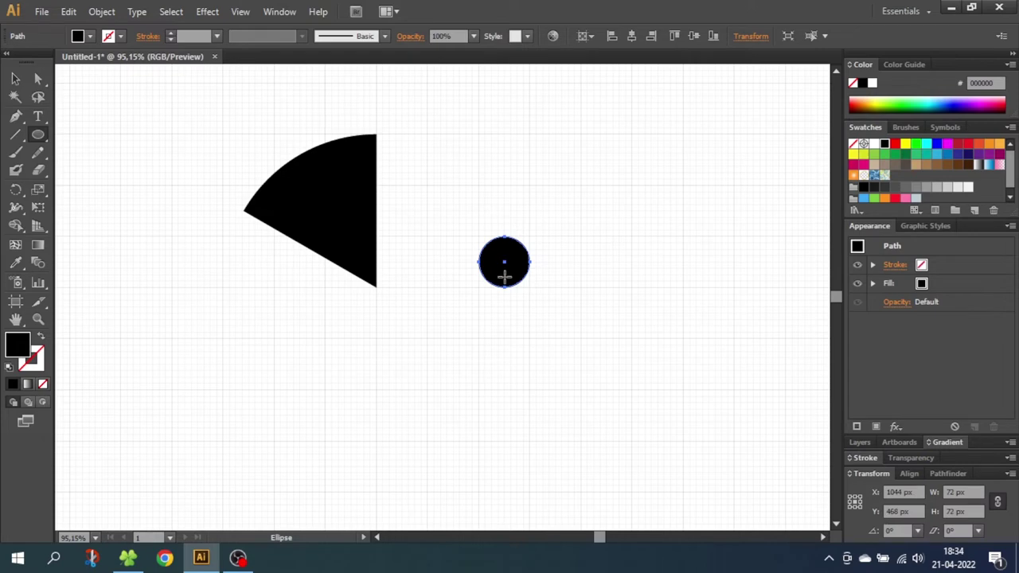
click(69, 11)
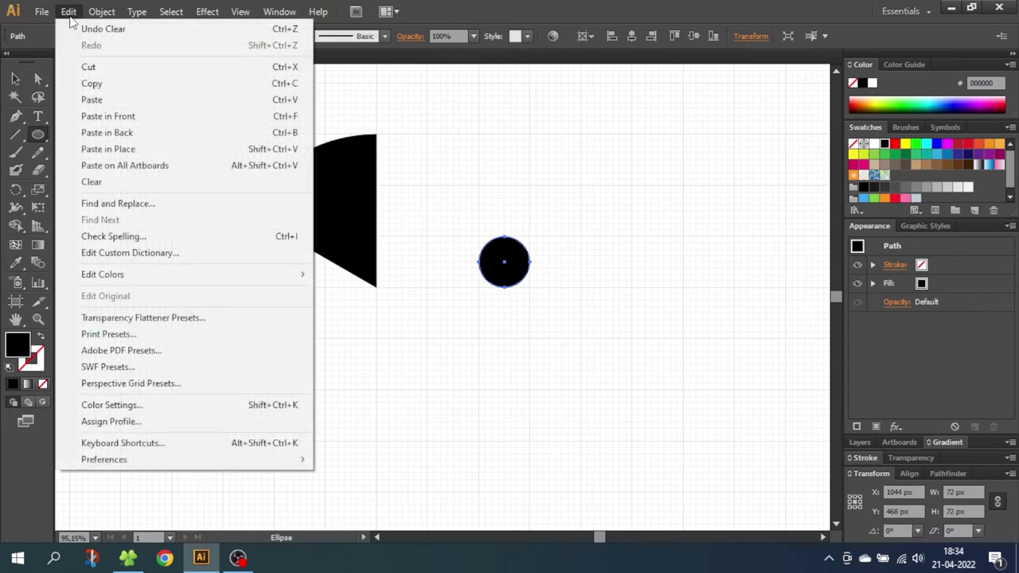
click(101, 83)
click(68, 11)
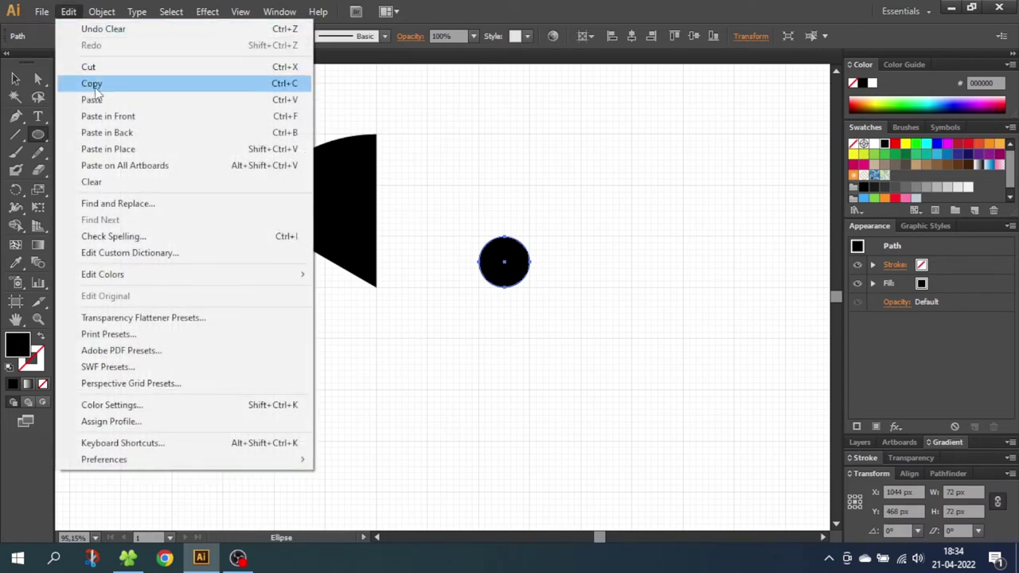
click(132, 134)
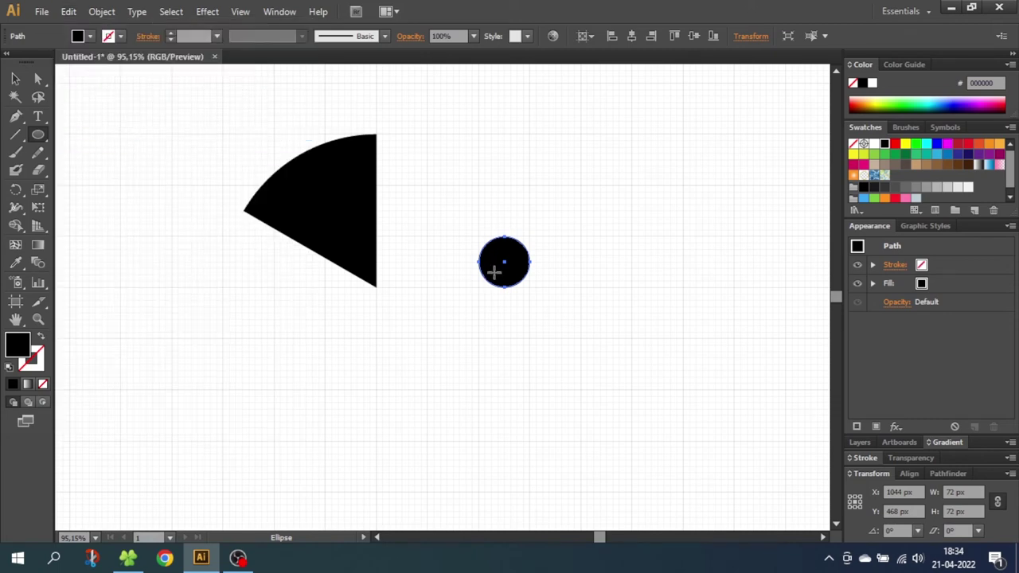
- Scale the back copy up to 108 px and fill it yellow
click(15, 79)
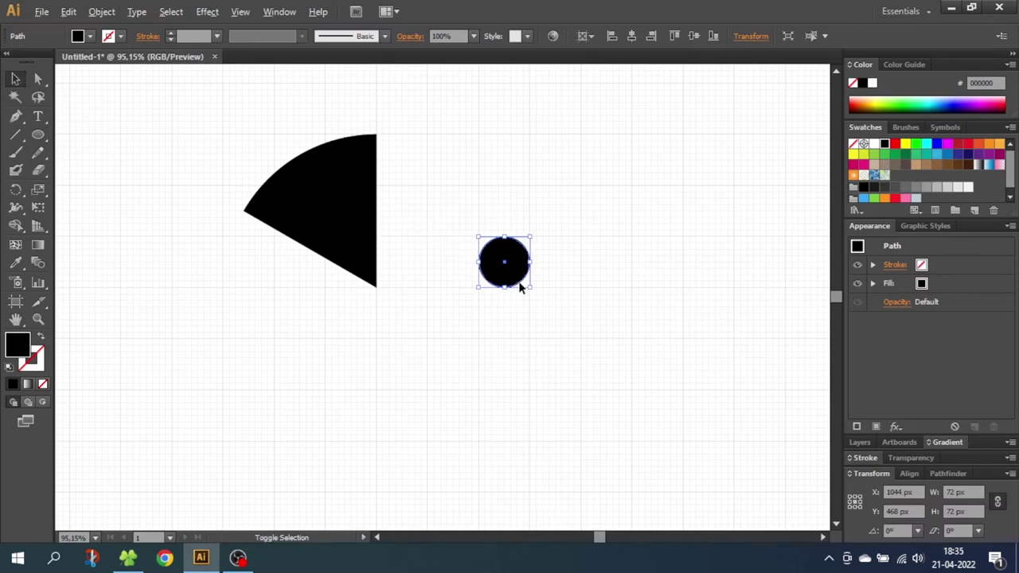
drag(531, 292, 569, 300)
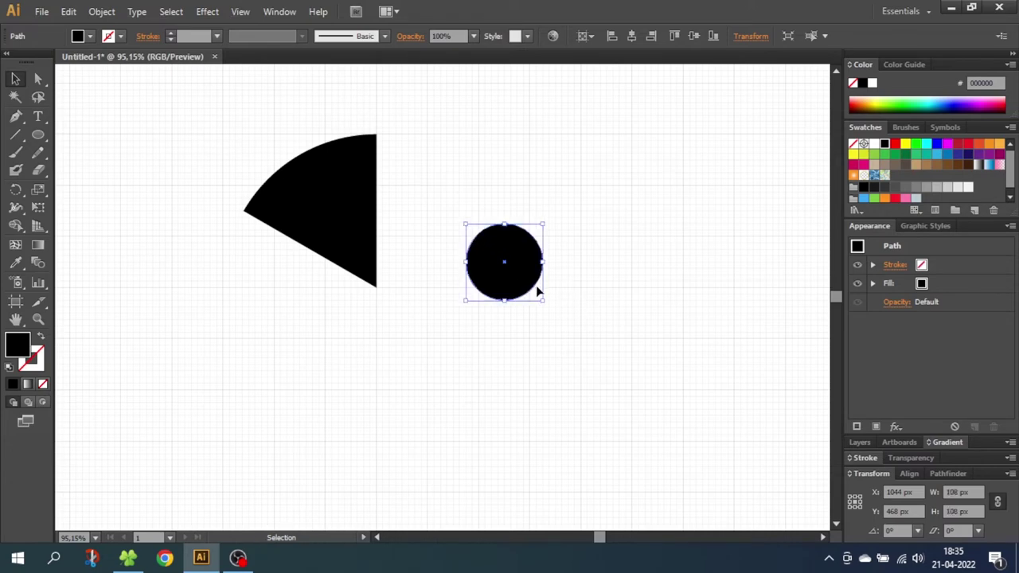
click(905, 144)
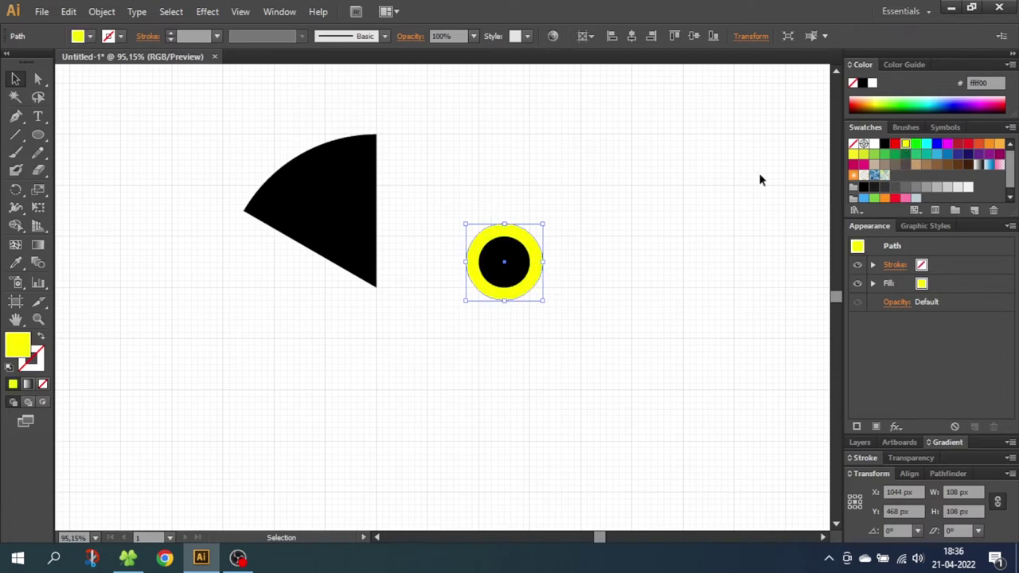
- Move both circles together so they are centred on the wedge's tip
drag(579, 194, 459, 329)
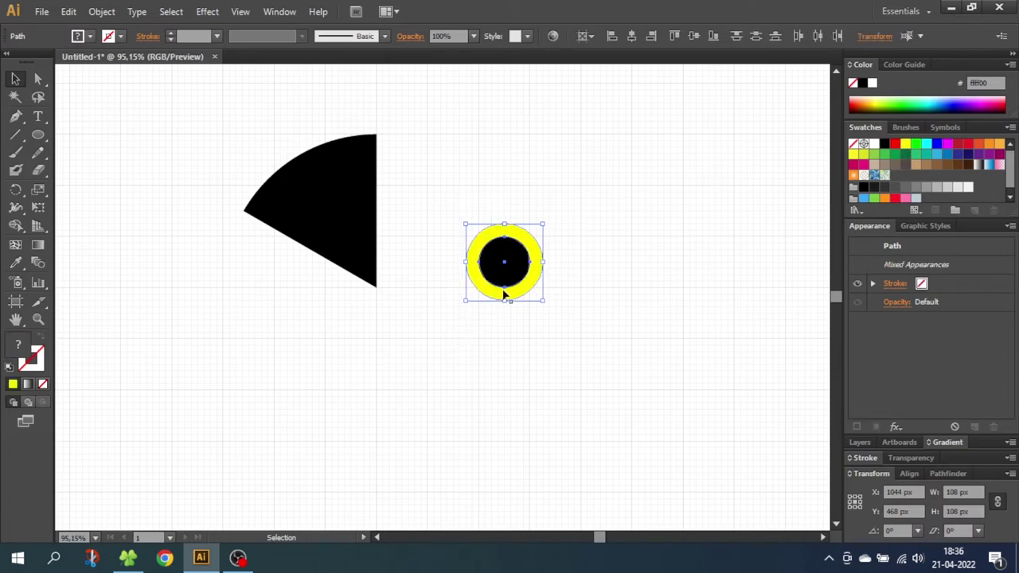
drag(516, 273, 392, 297)
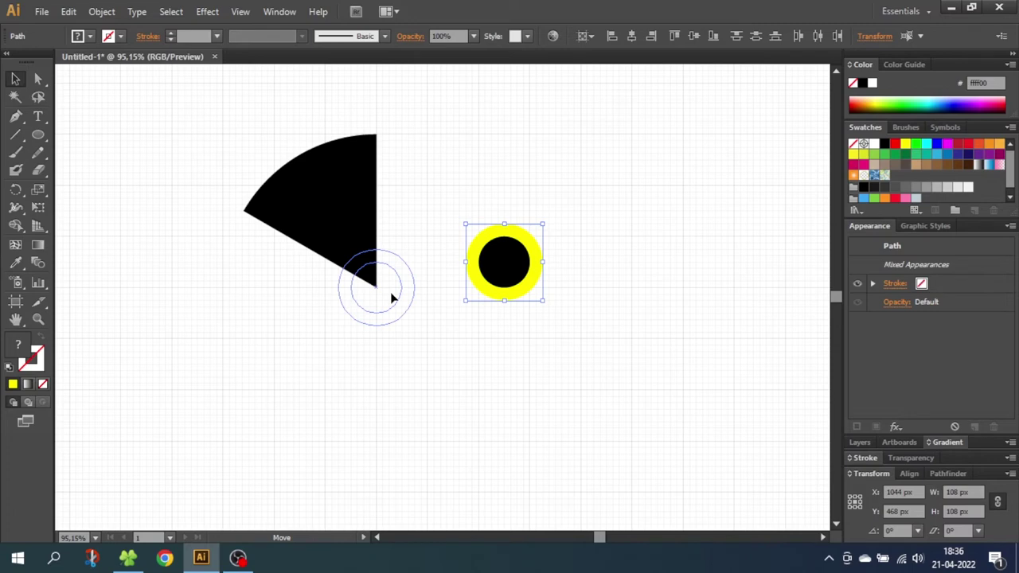
drag(391, 298, 387, 297)
- Use Shape Builder to cut the yellow ring area out of the wedge tip, keeping the small circle separate
drag(435, 183, 289, 356)
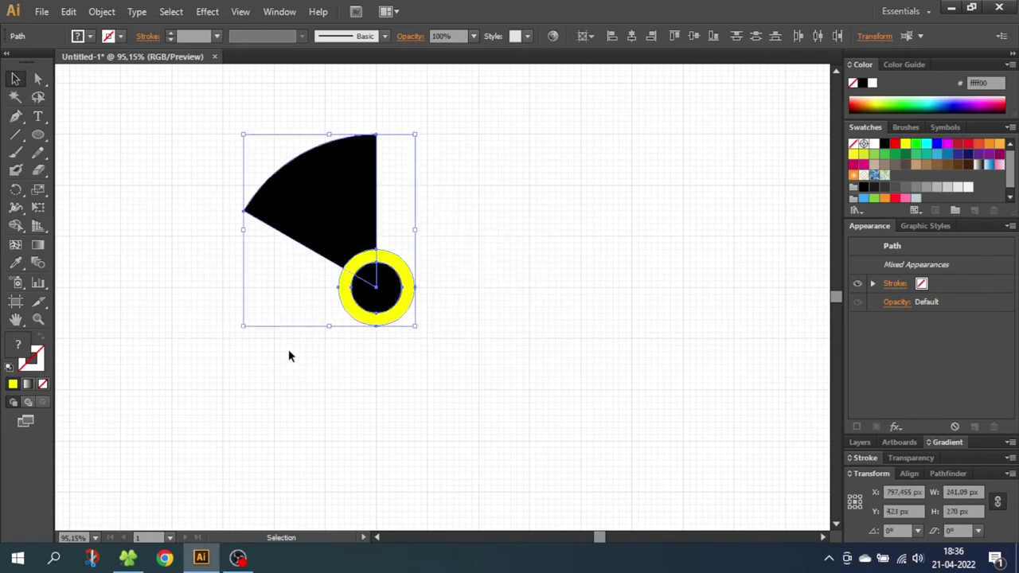
click(15, 225)
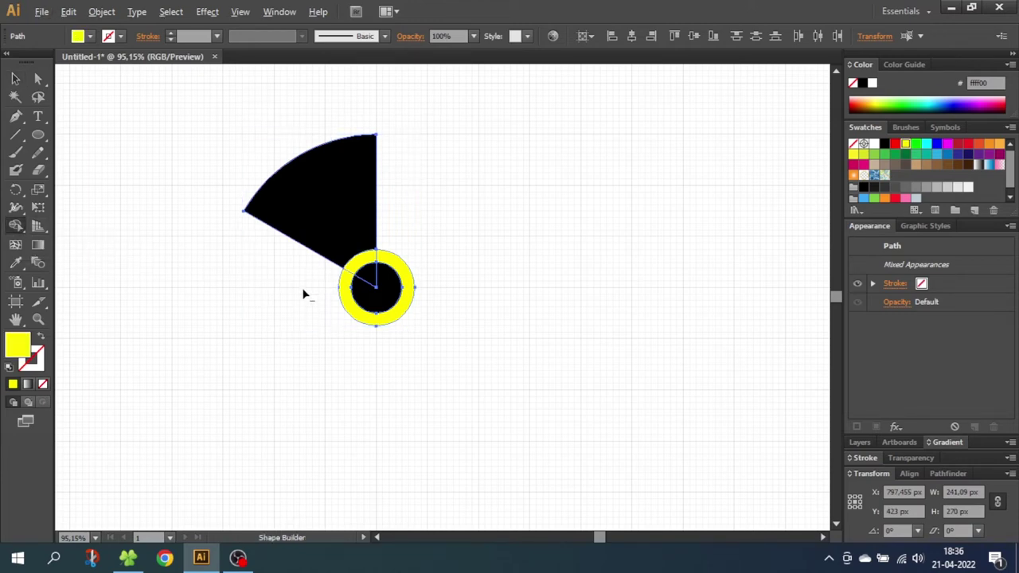
mouse_move(306, 290)
mouse_down()
mouse_move(362, 277)
mouse_move(358, 266)
mouse_up()
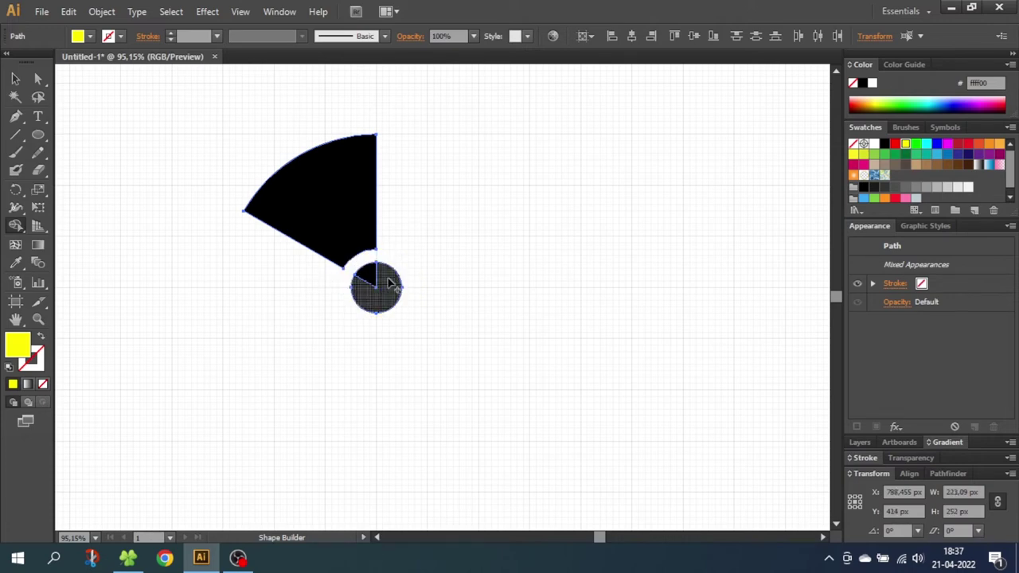
click(367, 281)
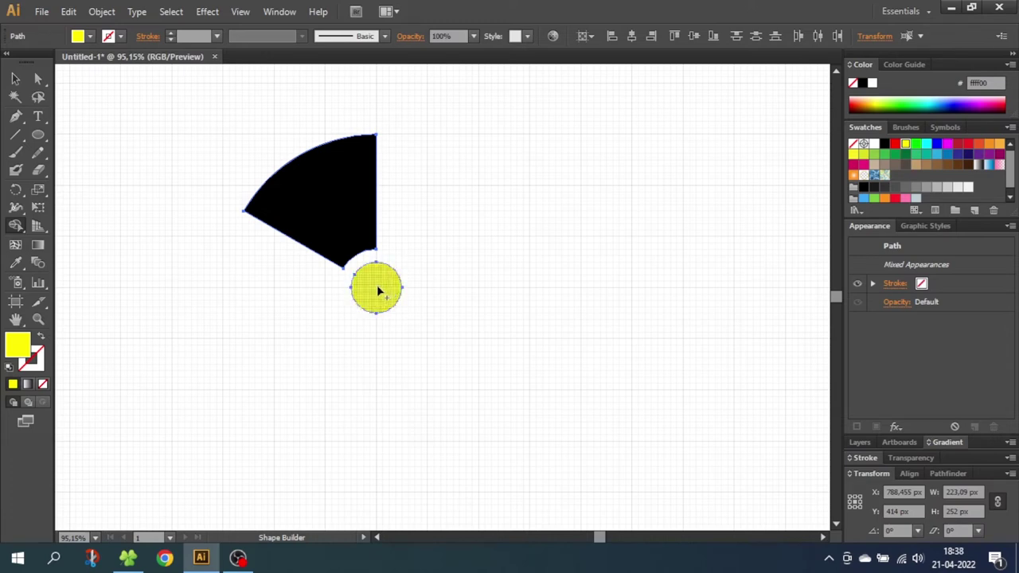
- Fill the small centre circle black
key(v)
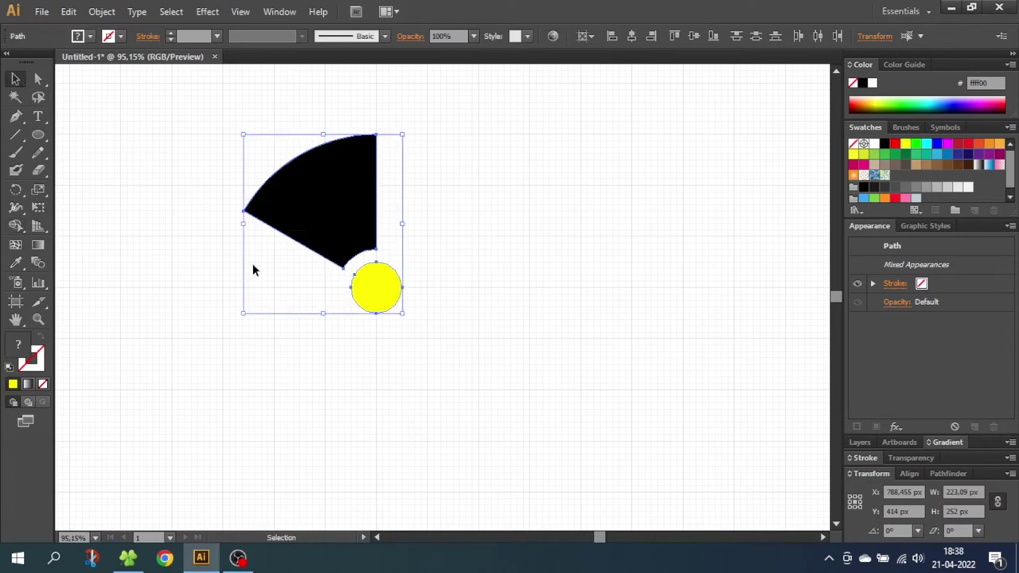
click(343, 310)
click(364, 297)
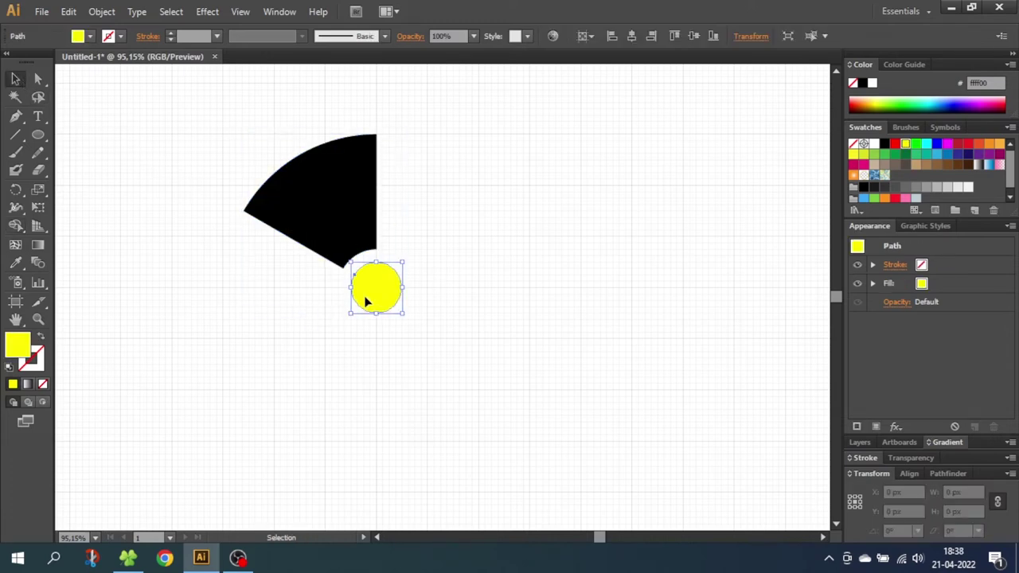
click(884, 144)
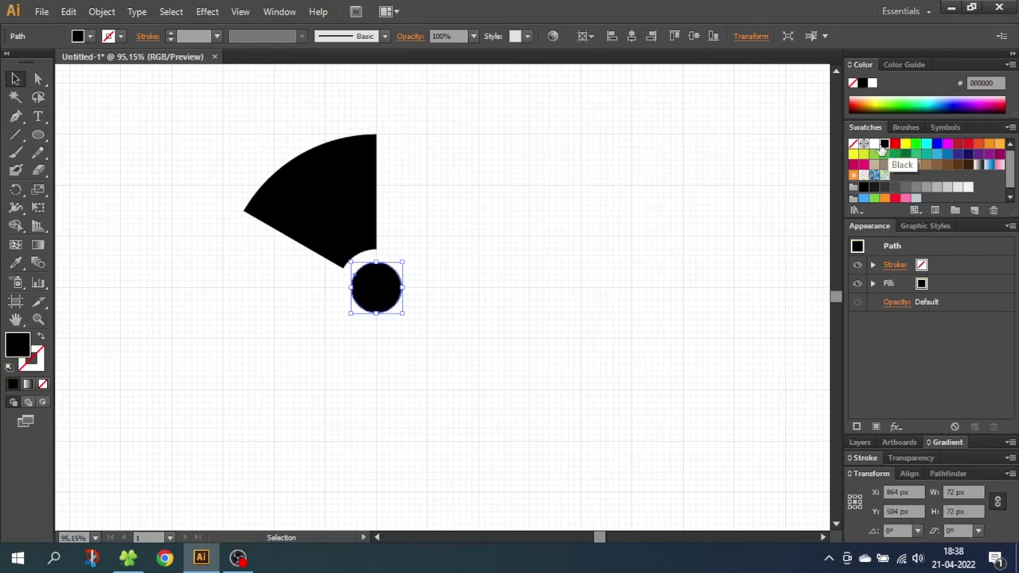
- Rotate-copy the wedge 120° around the circle centre, then repeat with Ctrl+D for a third blade
click(319, 203)
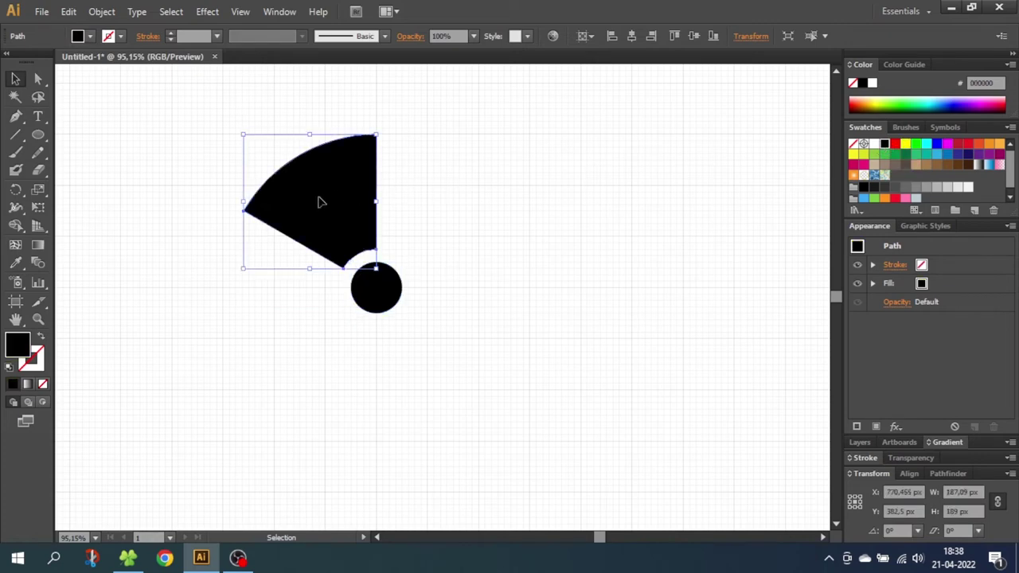
click(16, 191)
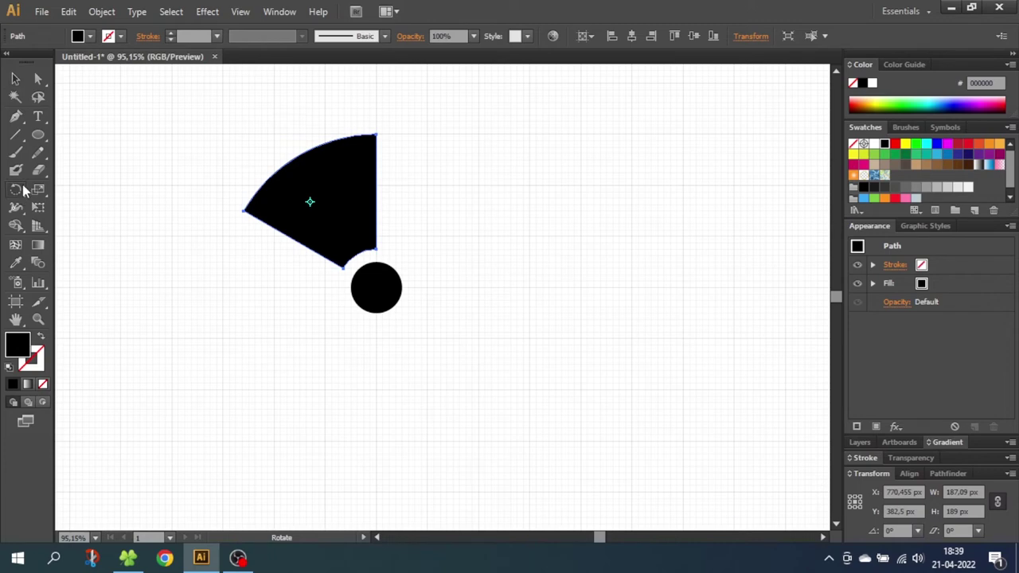
alt+click(376, 287)
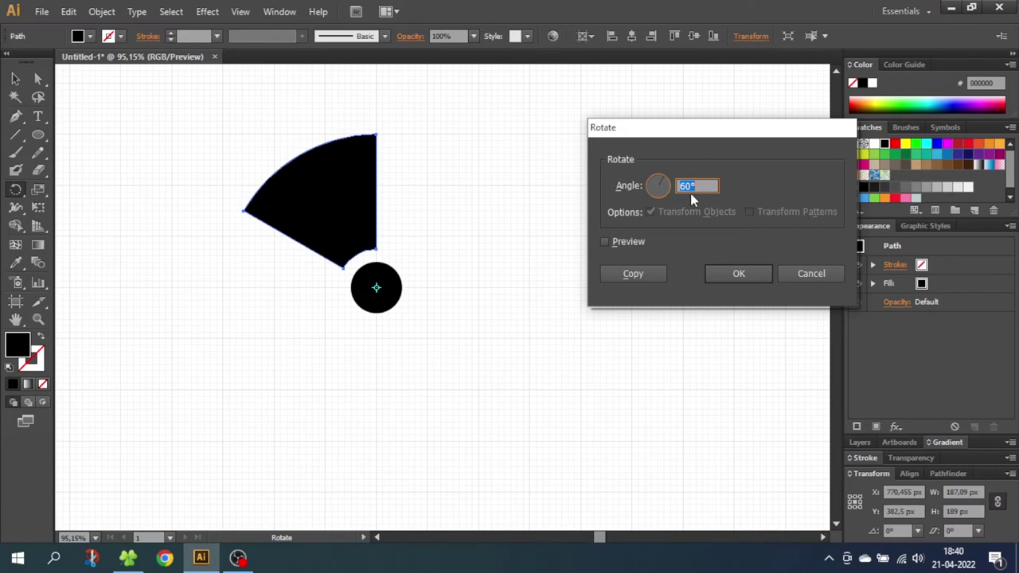
text(120)
click(643, 273)
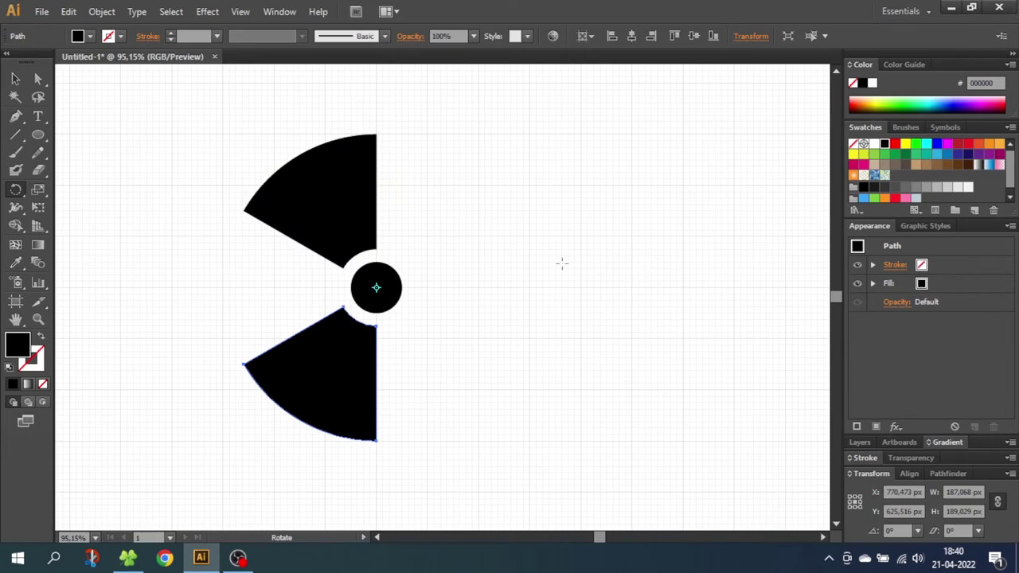
key(ctrl+d)
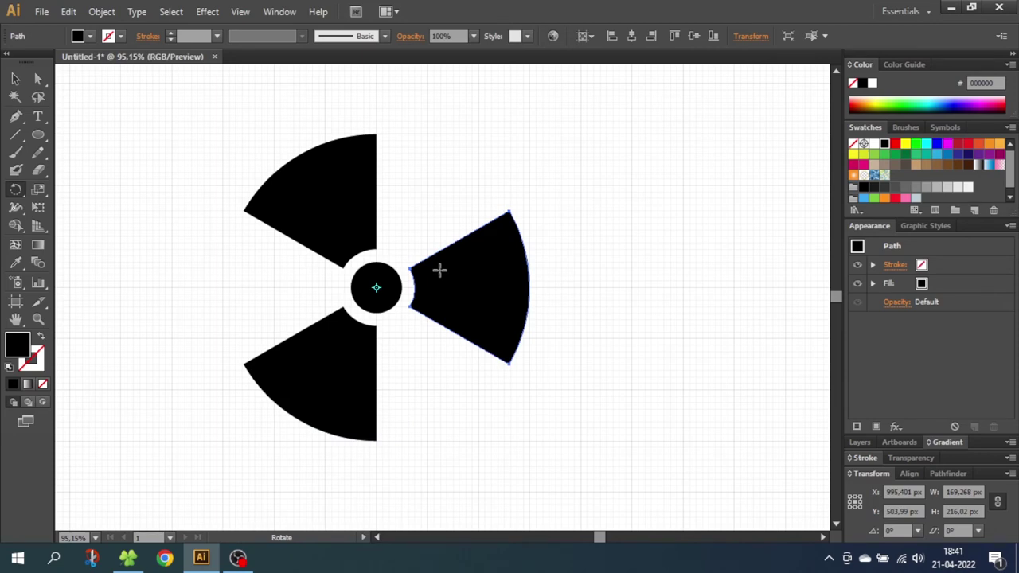
- Rotate the whole trefoil 30° around its centre
click(15, 78)
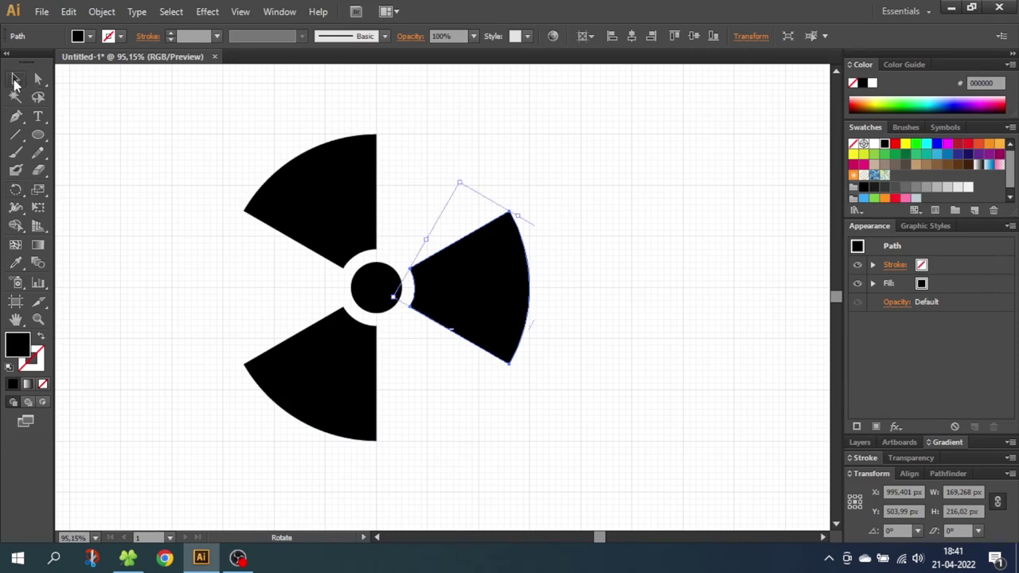
drag(189, 137, 496, 388)
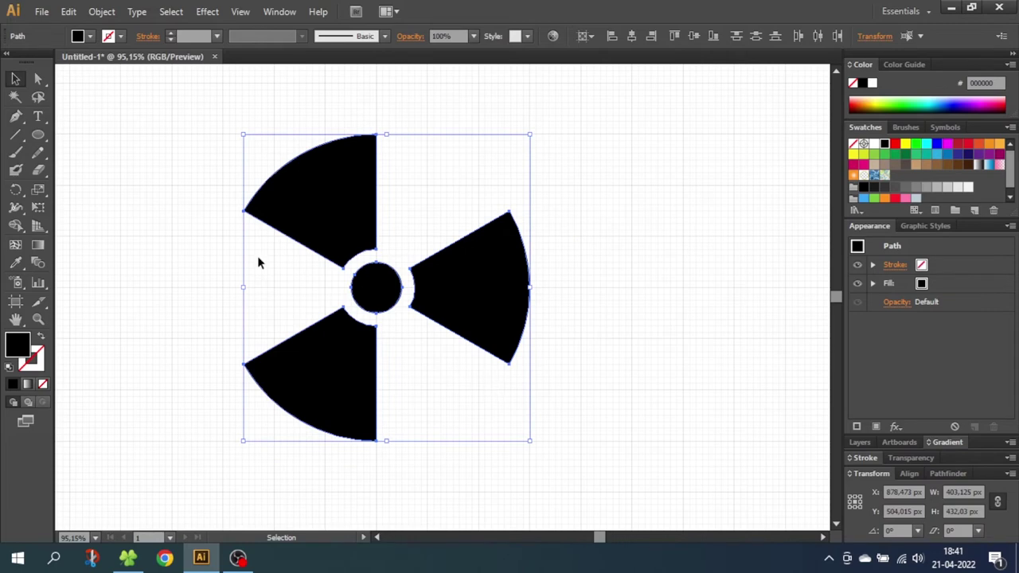
click(15, 190)
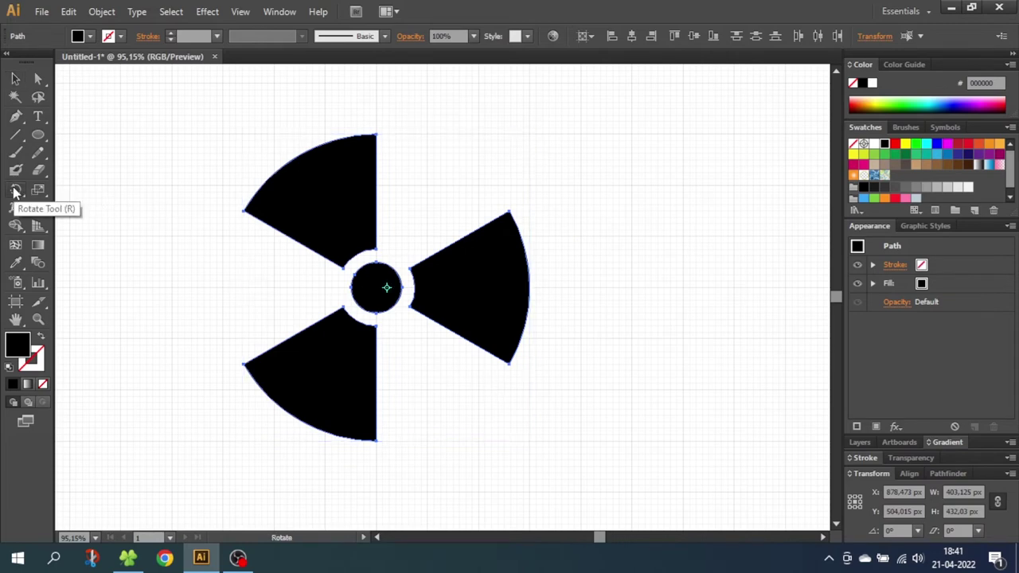
click(15, 191)
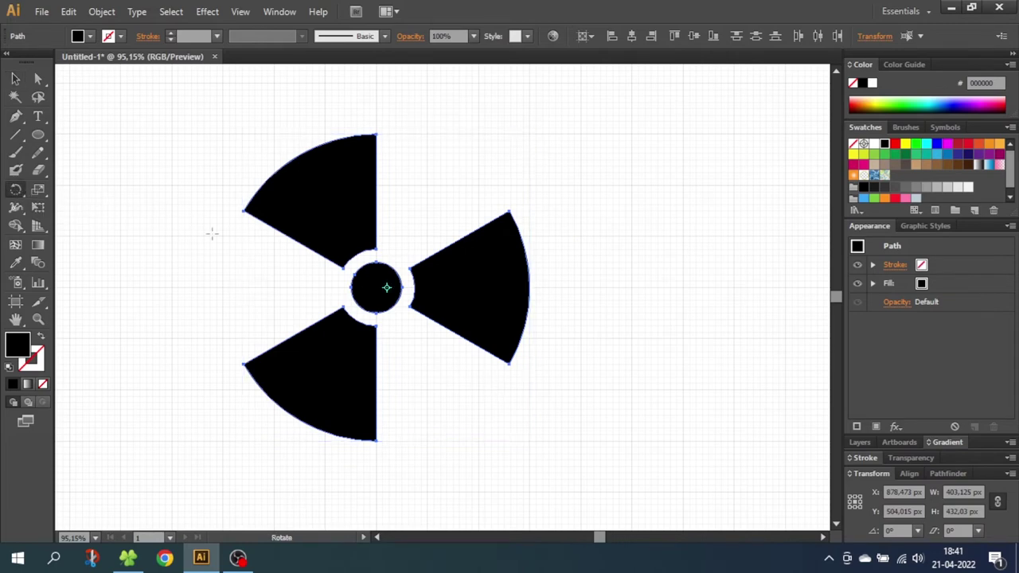
alt+click(382, 287)
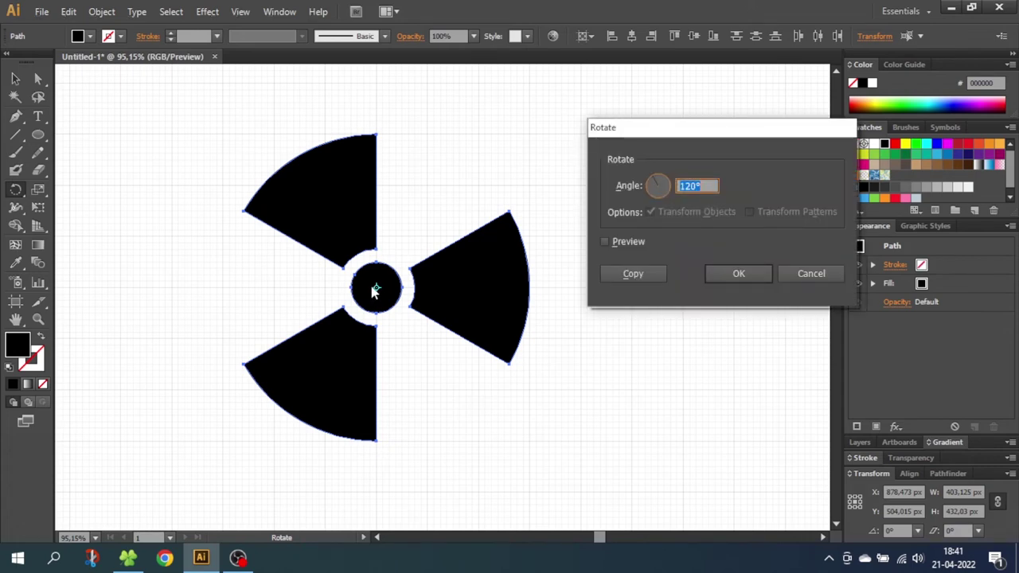
text(30)
click(728, 275)
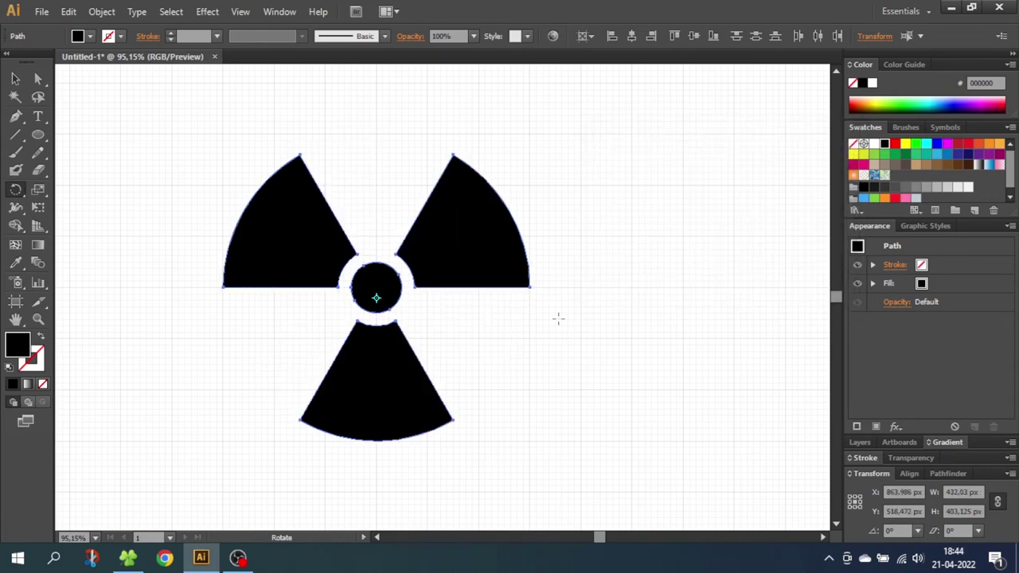
- Deselect the artwork and select only the top-left blade
click(14, 78)
click(162, 186)
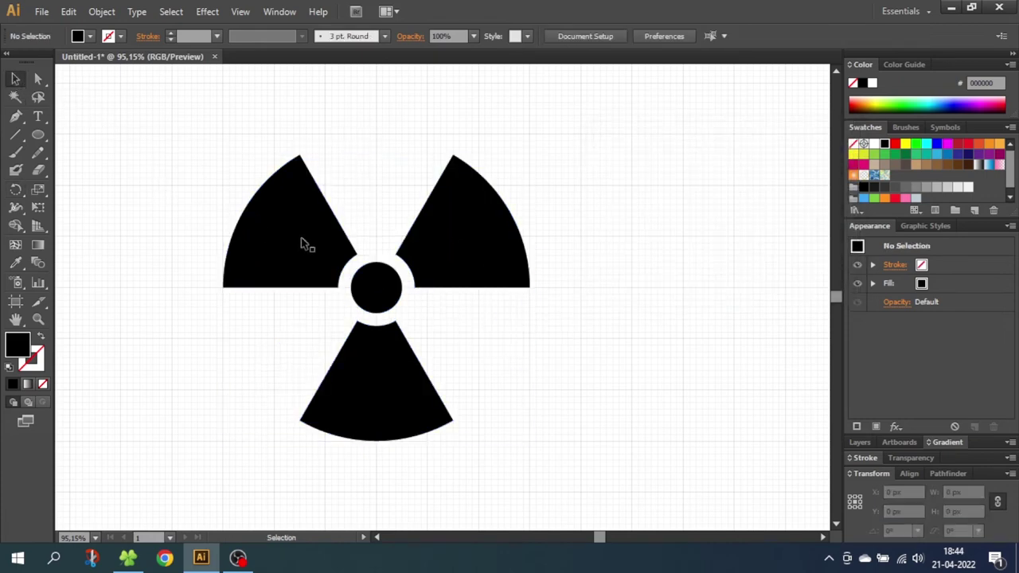
click(301, 241)
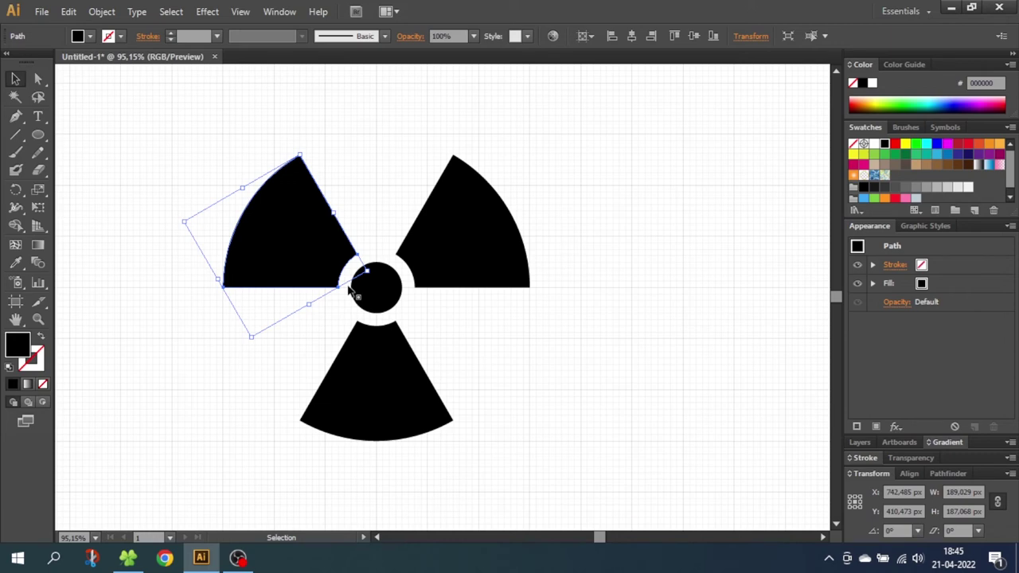
- Reset the whole symbol's bounding box with Object > Transform > Reset Bounding Box
drag(196, 130, 557, 408)
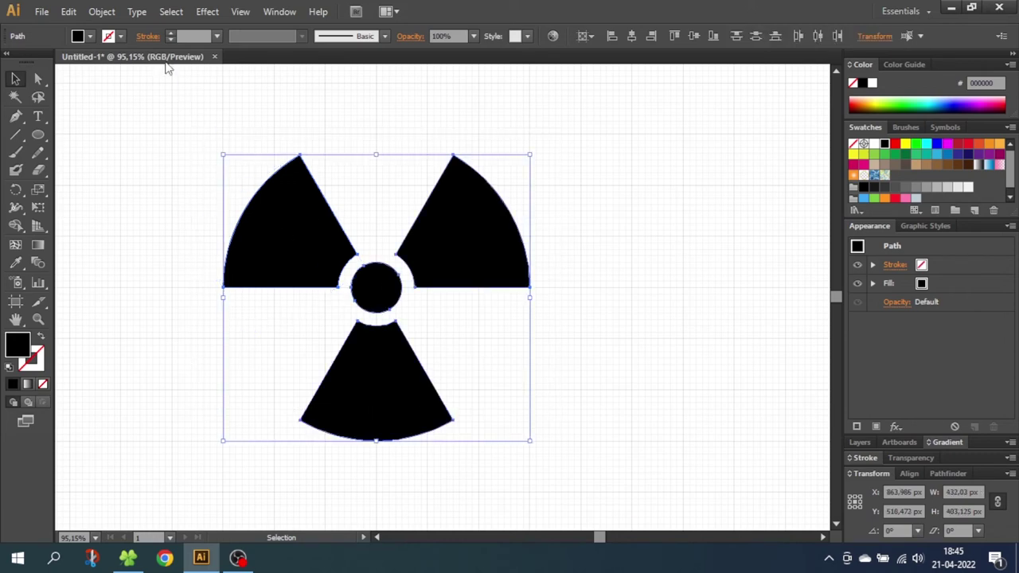
click(102, 11)
mouse_move(126, 33)
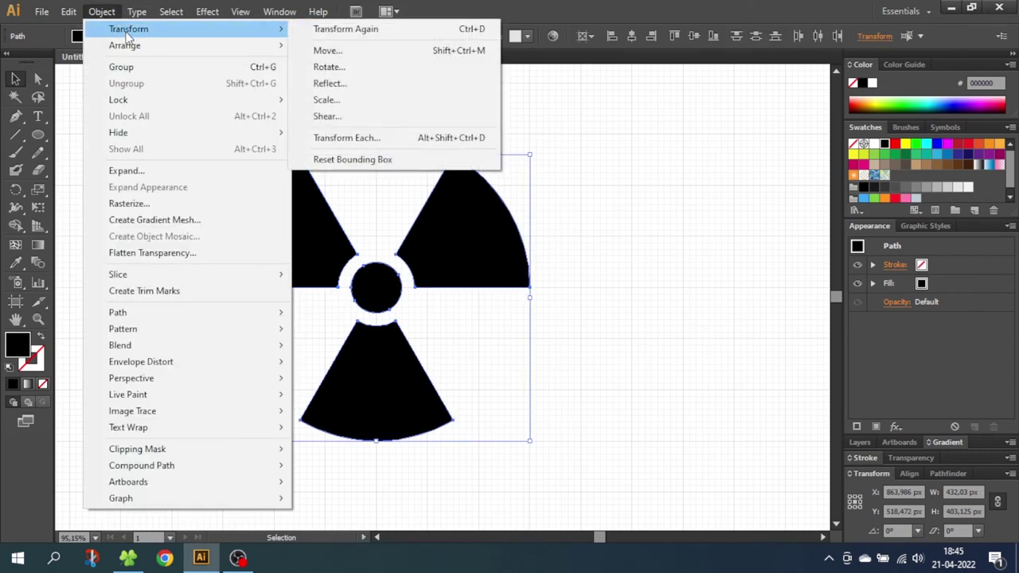
click(374, 162)
- Deselect, then select the top-left blade and the centre circle to check them
click(350, 134)
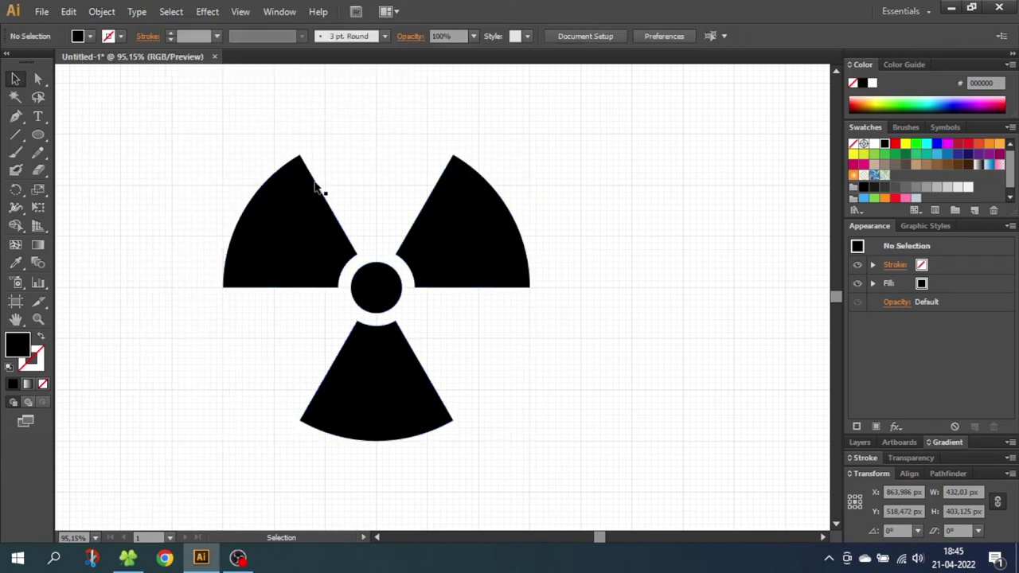
click(306, 198)
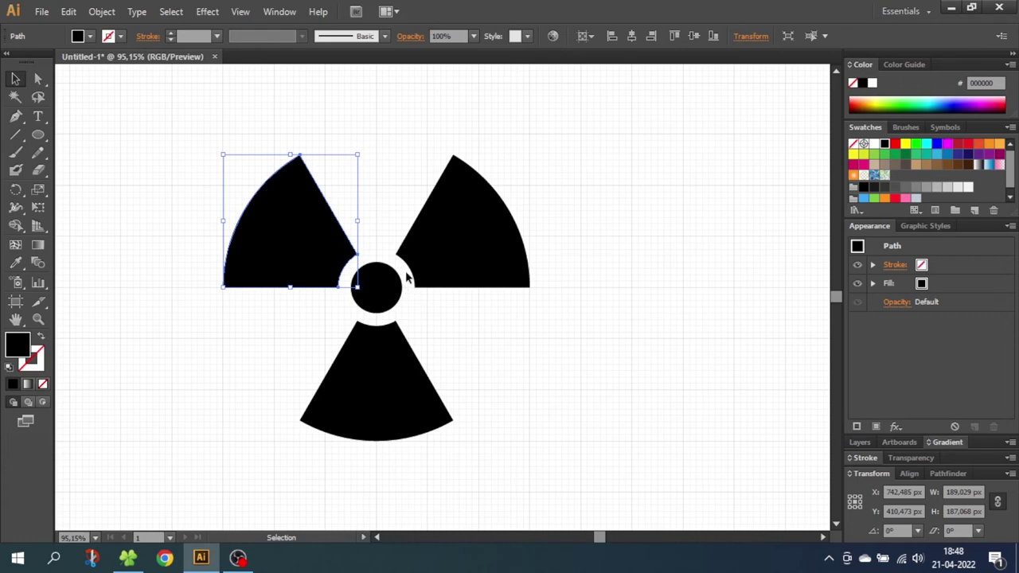
click(376, 285)
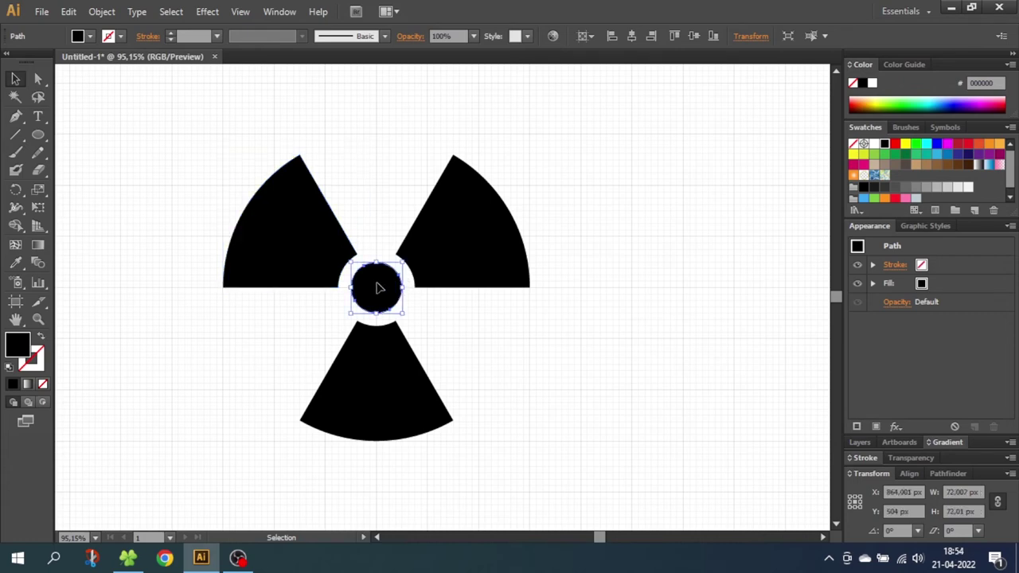
- Copy the centre circle and paste the copy behind the original
click(68, 12)
click(95, 85)
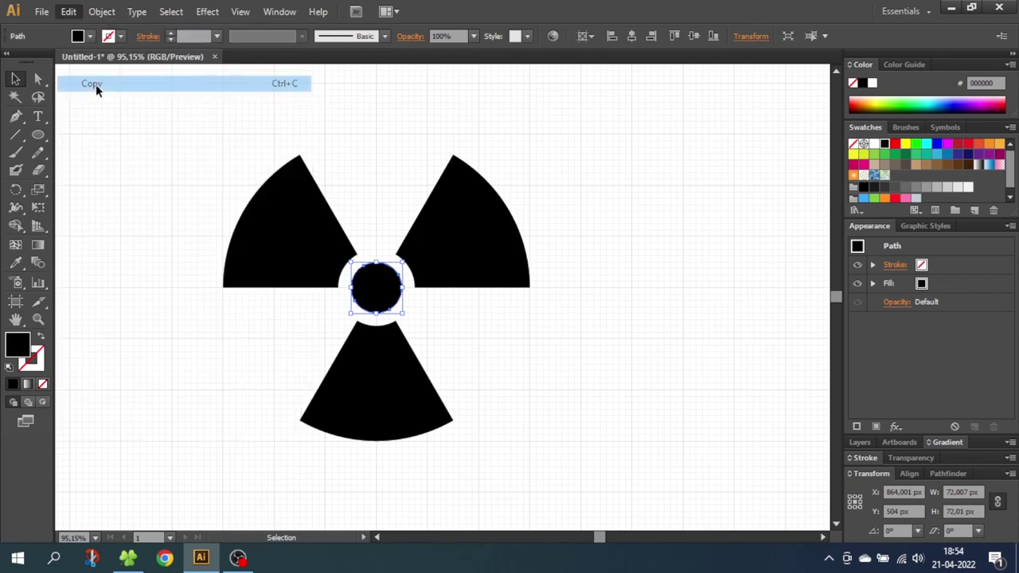
click(69, 12)
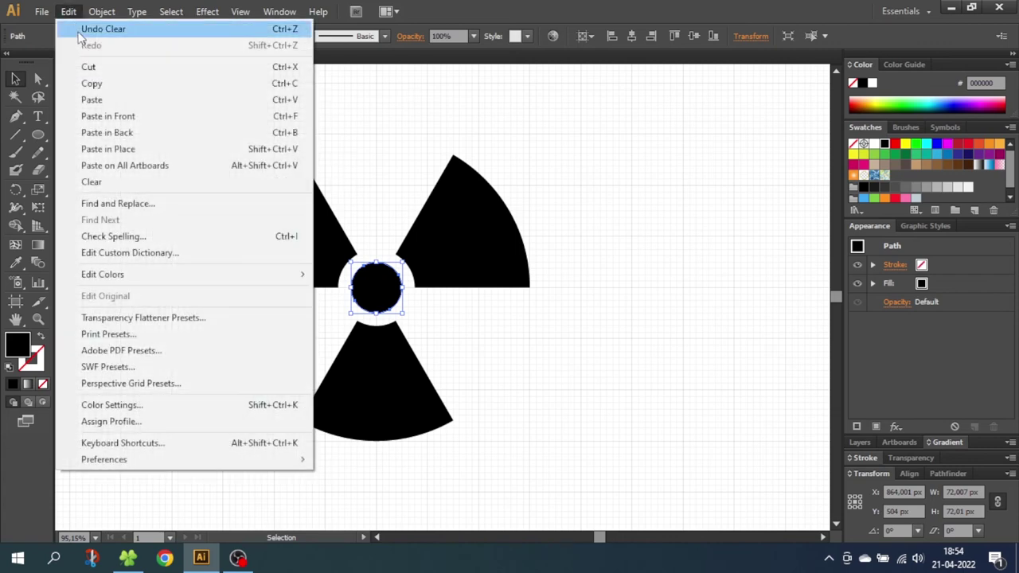
click(125, 134)
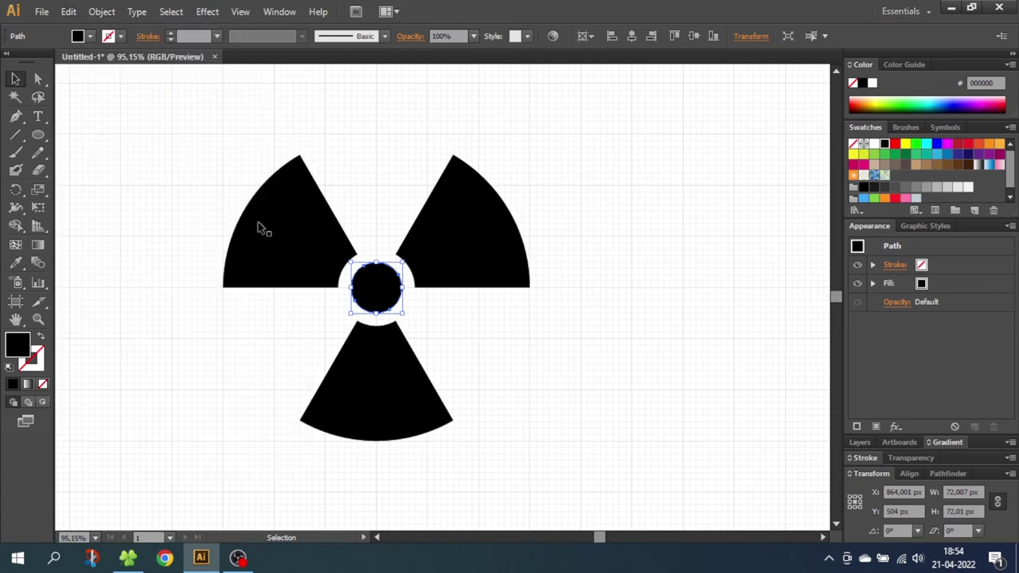
- Enlarge the pasted circle proportionally to about 468 px so it covers the whole trefoil
mouse_move(375, 283)
mouse_down()
mouse_move(457, 336)
mouse_move(375, 285)
mouse_up()
key(shift)
drag(406, 259, 559, 134)
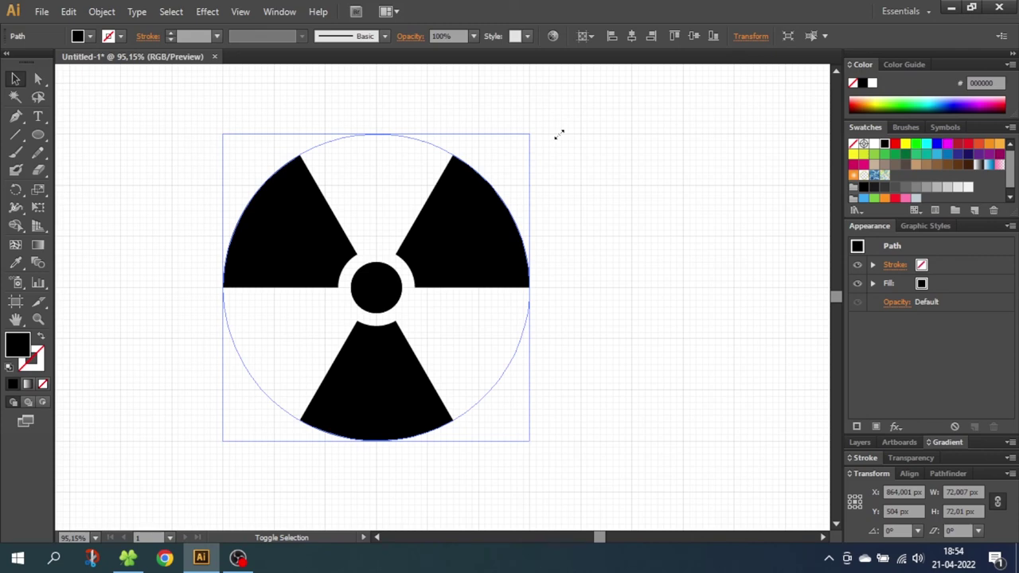
drag(560, 133, 561, 121)
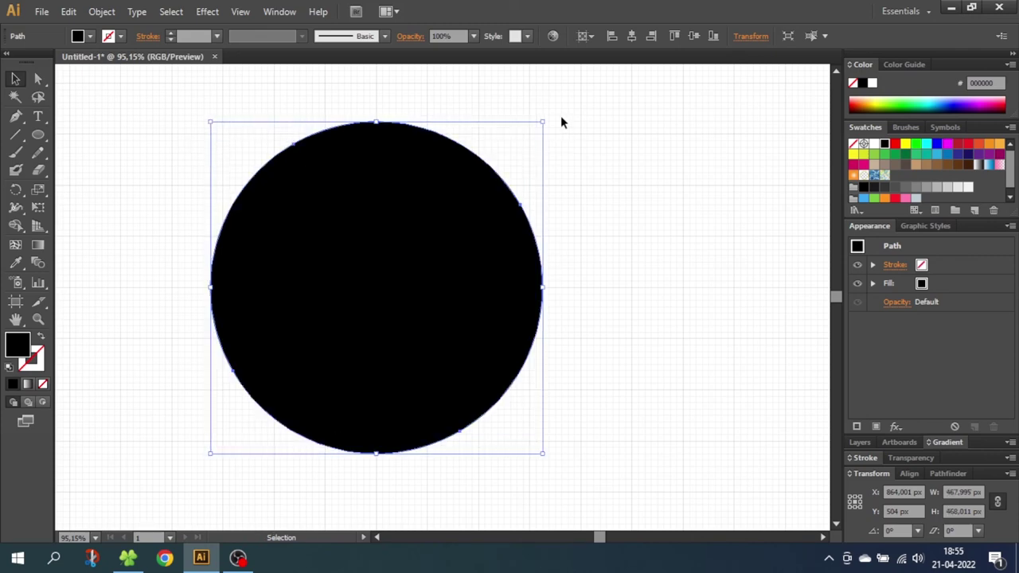
- Fill the large circle with yellow and send it to the back behind the trefoil
click(906, 145)
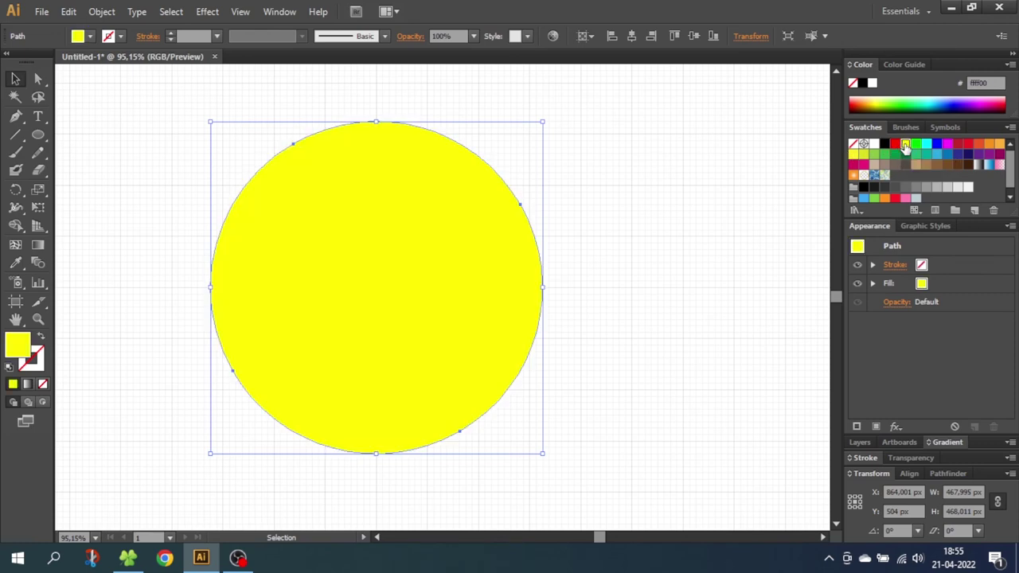
right_click(479, 209)
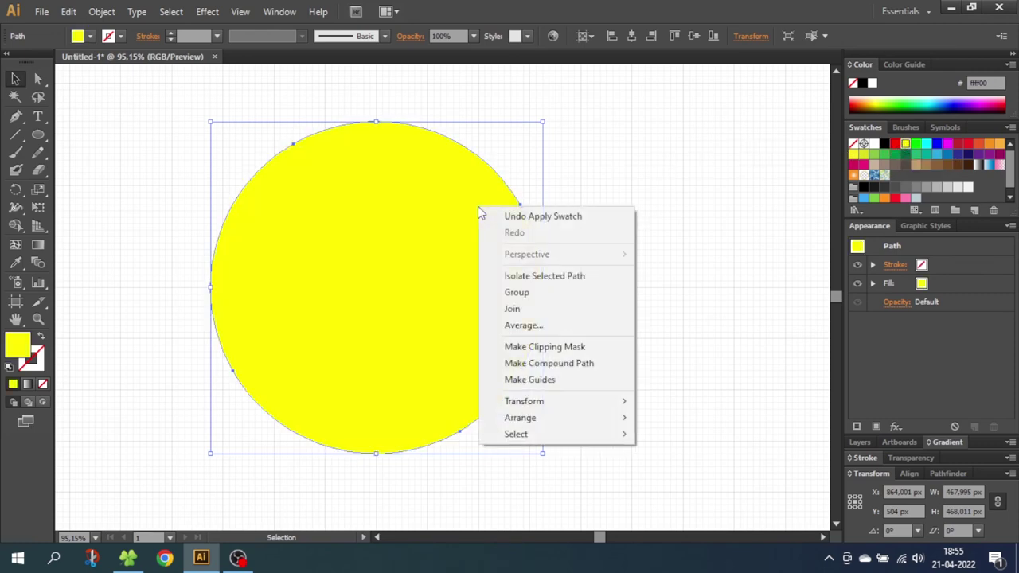
mouse_move(548, 416)
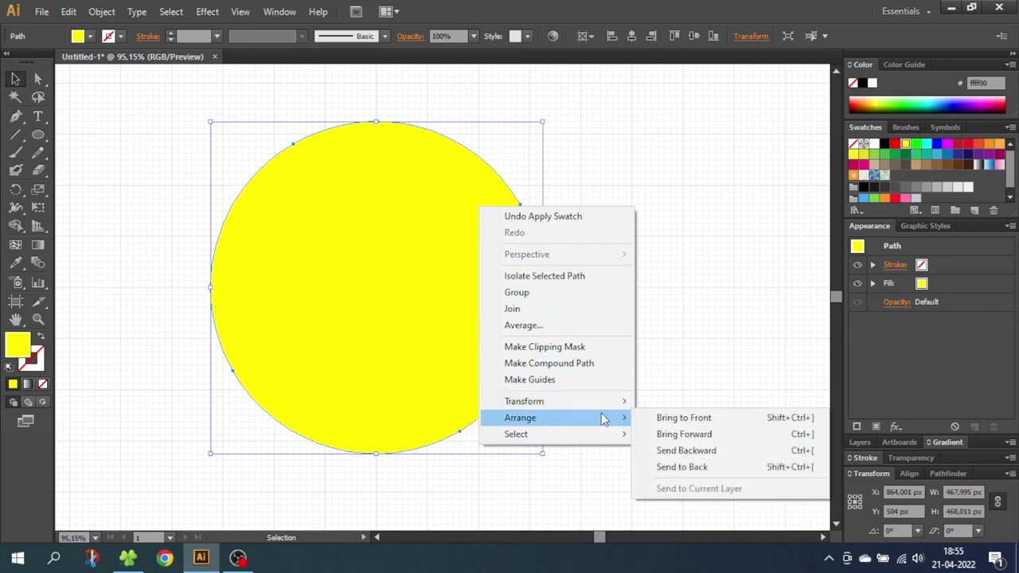
click(689, 467)
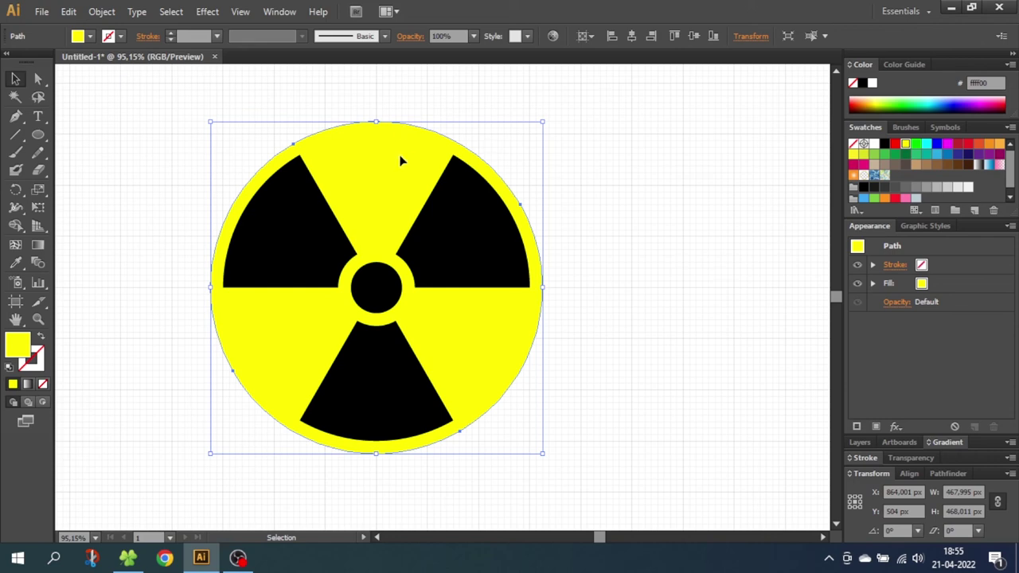
- Paste a copy of the yellow disc behind it, enlarge it to about 504 px, and fill it black
click(69, 12)
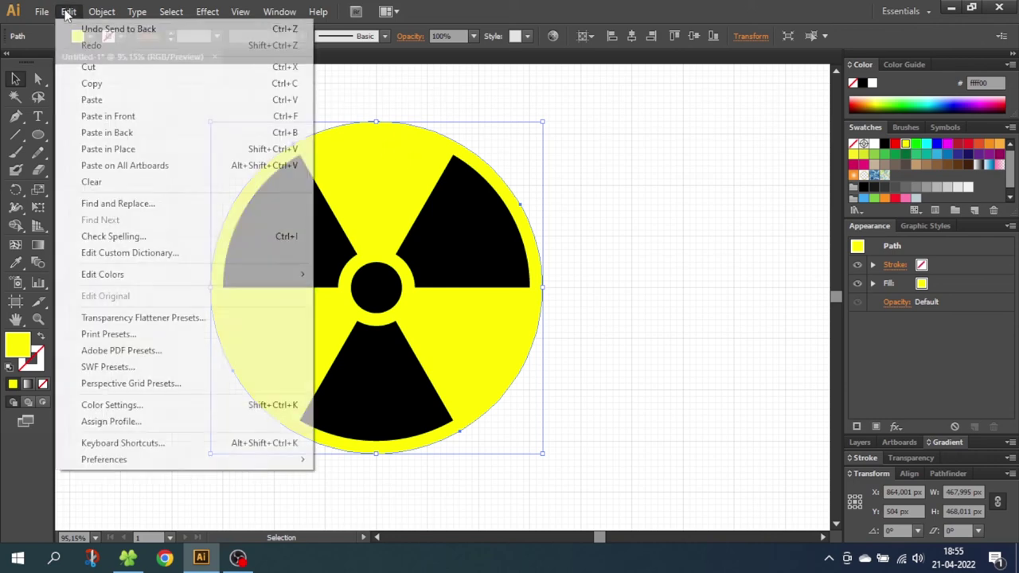
click(94, 84)
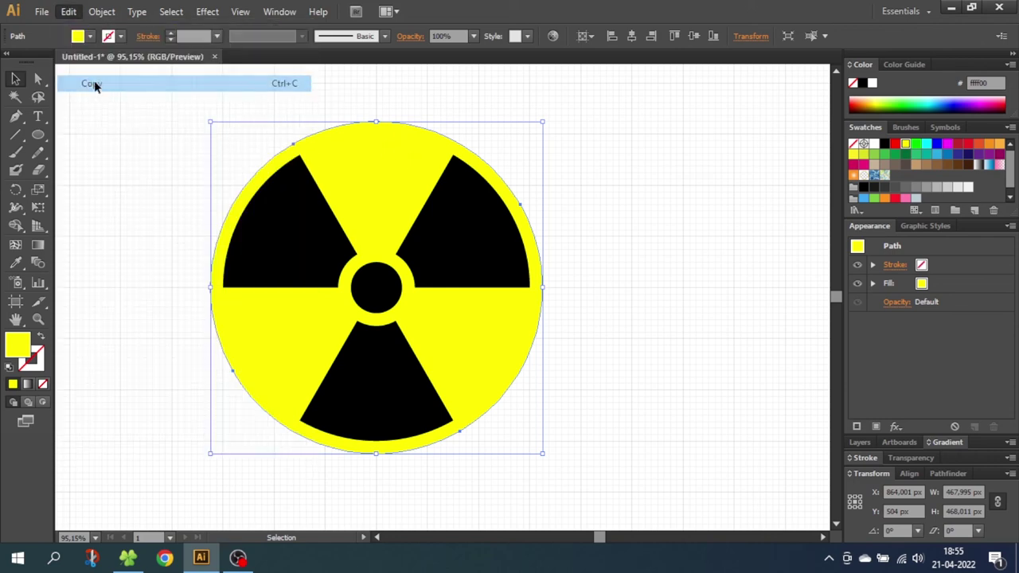
click(68, 12)
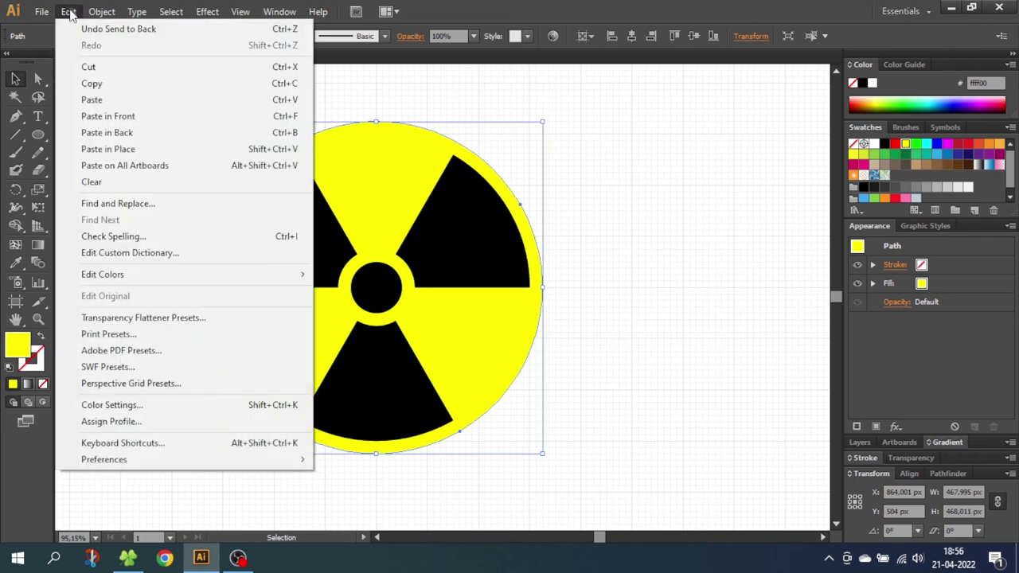
click(120, 135)
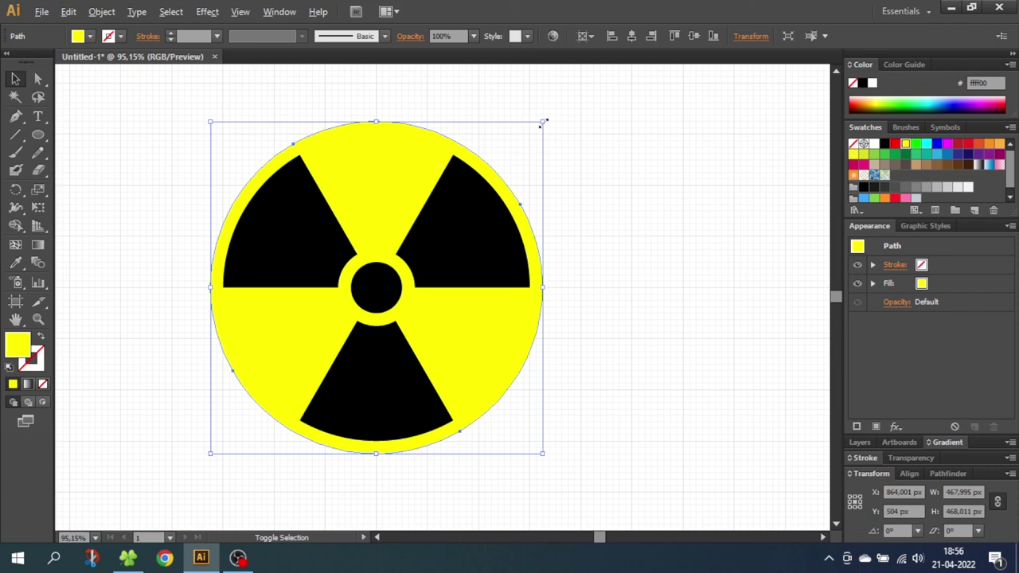
drag(544, 121, 557, 110)
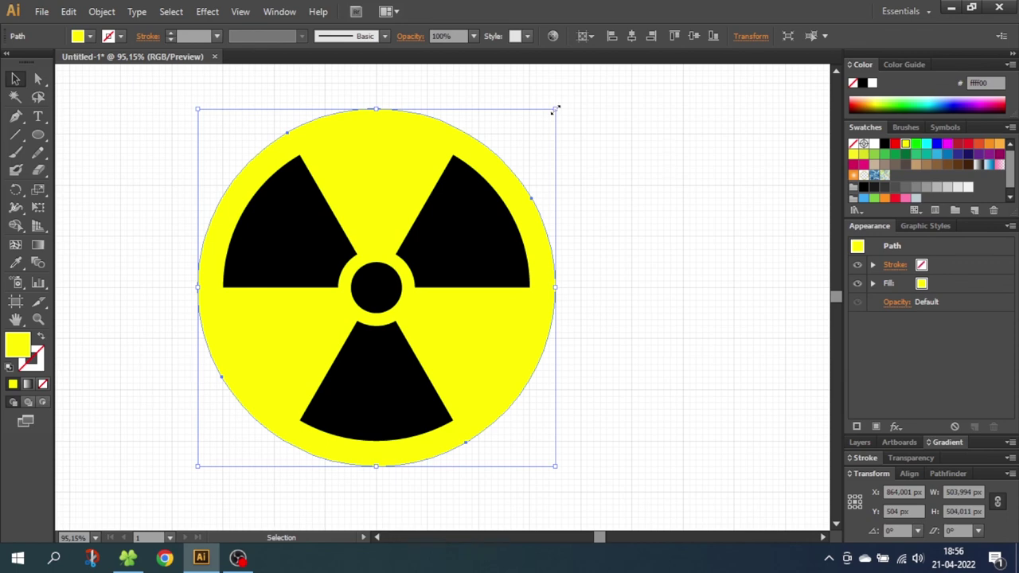
click(884, 145)
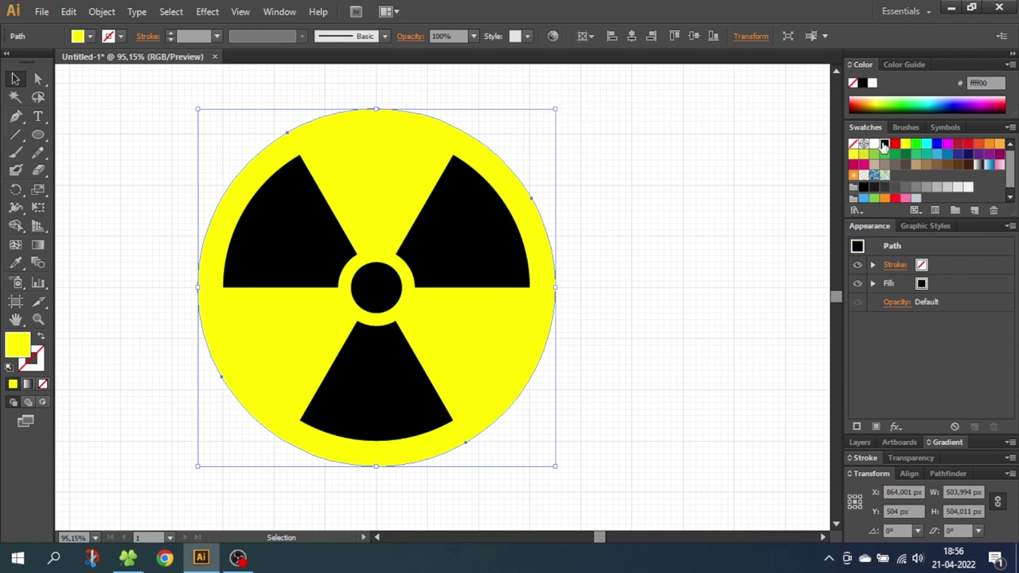